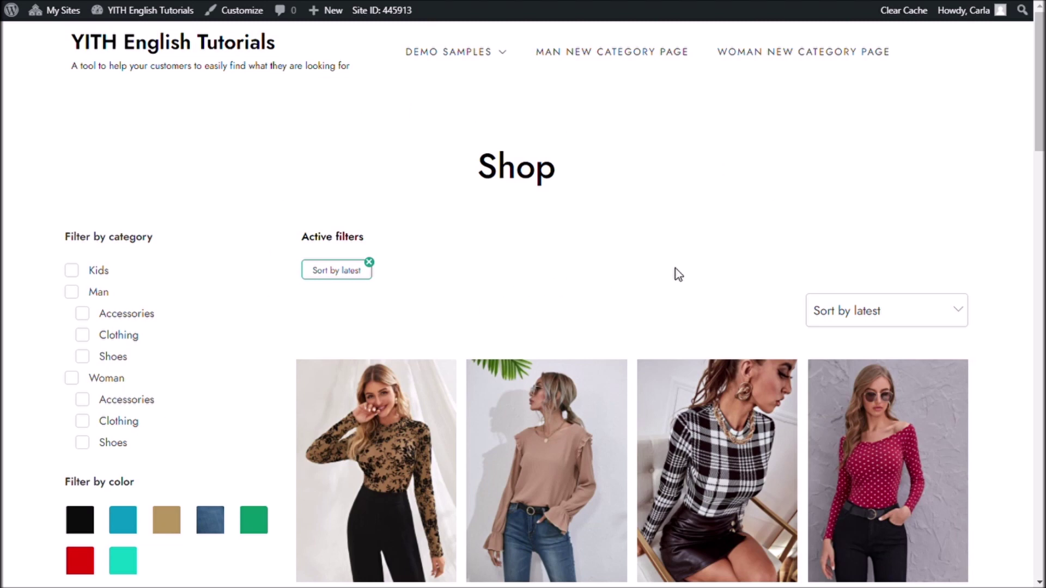
Scroll the shop grid and open the Face print t-shirt product page through Select options.
scroll(678, 267, "down", 5)
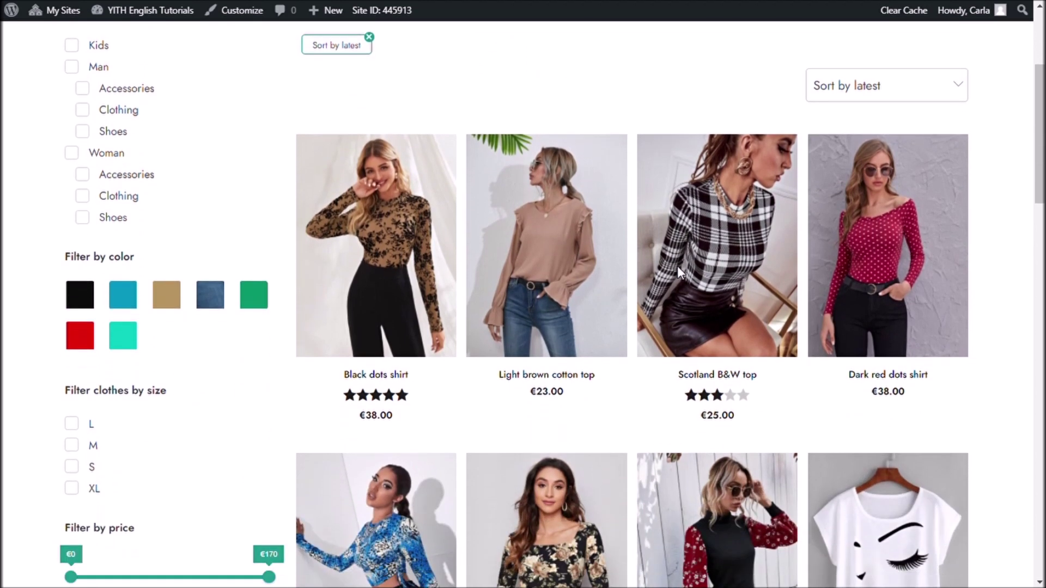
scroll(678, 266, "down", 5)
mouse_move(890, 354)
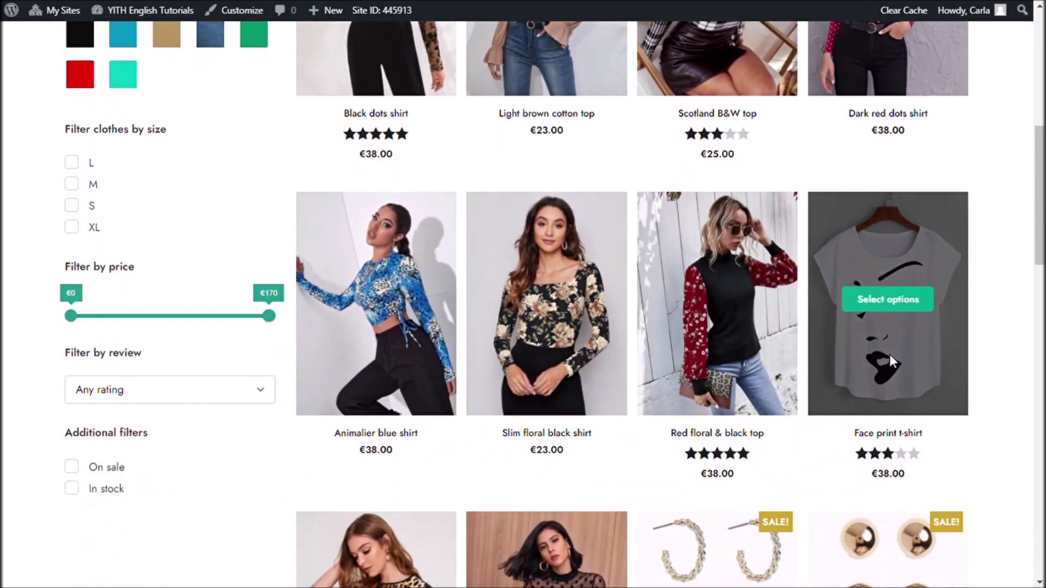
left_click(901, 311)
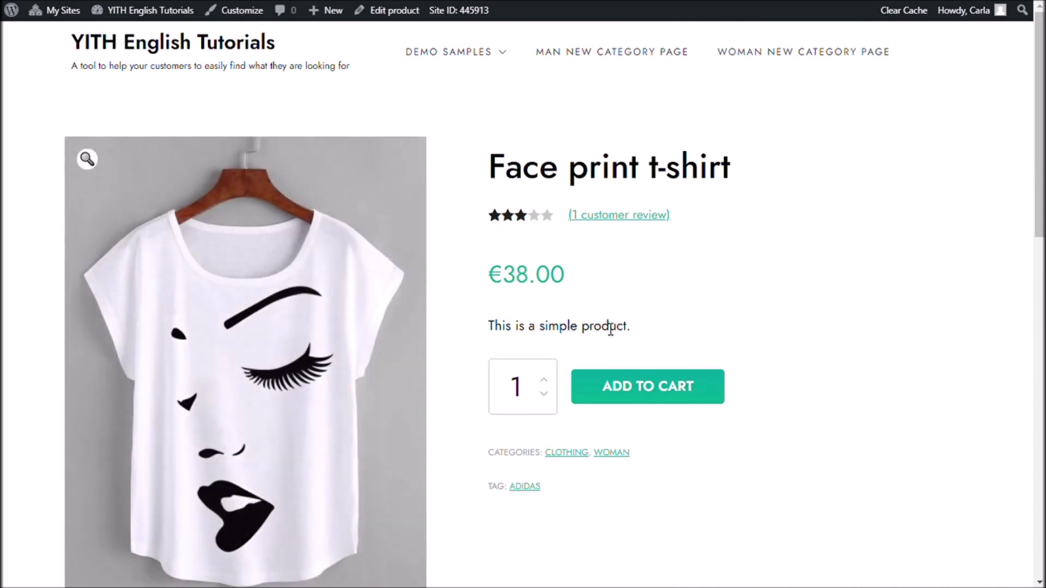
scroll(791, 334, "down", 2)
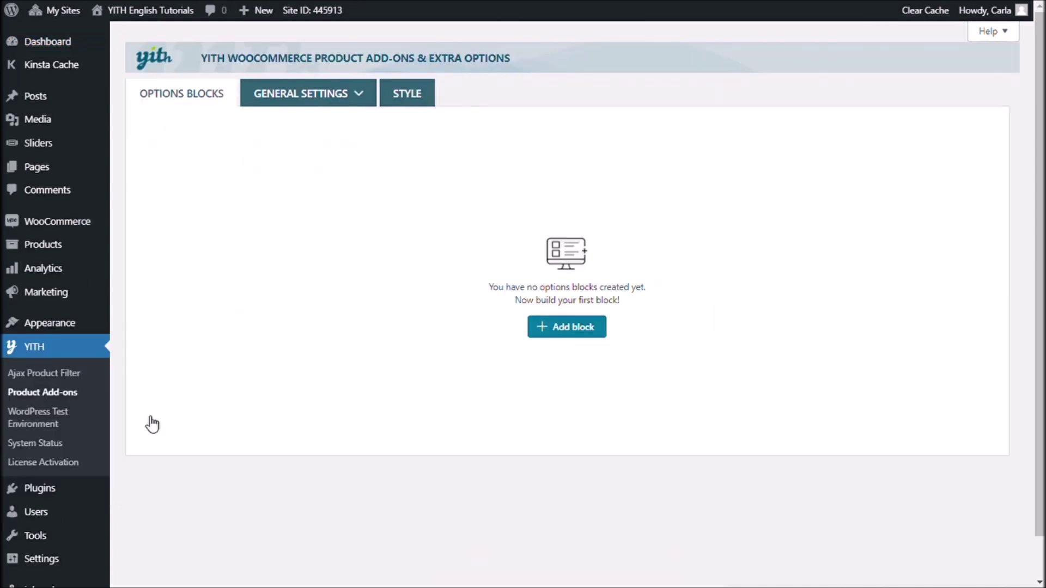
Create an options block named 'First block' with priority level 1, ready for adding options.
left_click(547, 331)
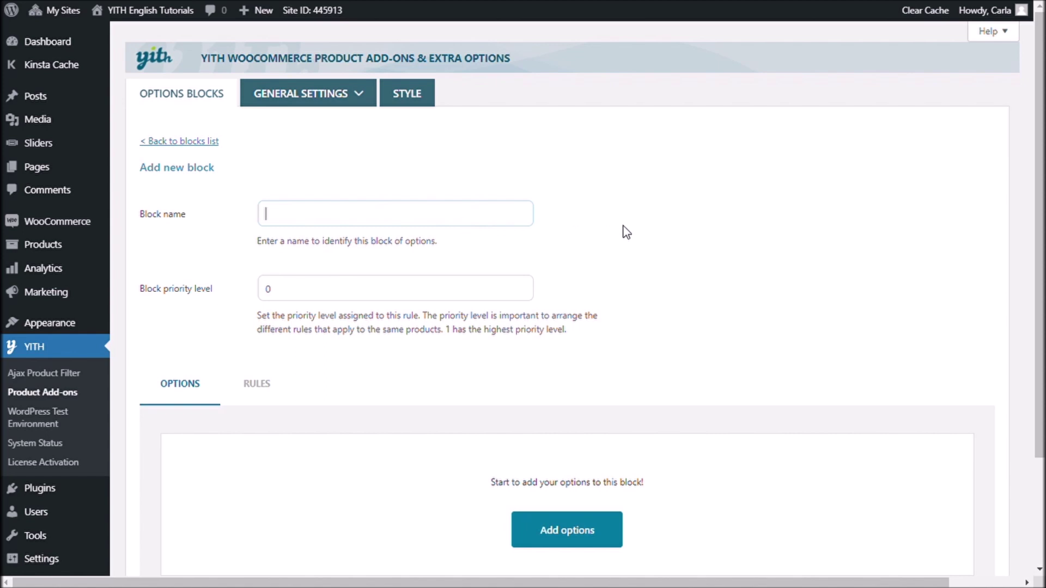
type("First block")
scroll(390, 361, "down", 2)
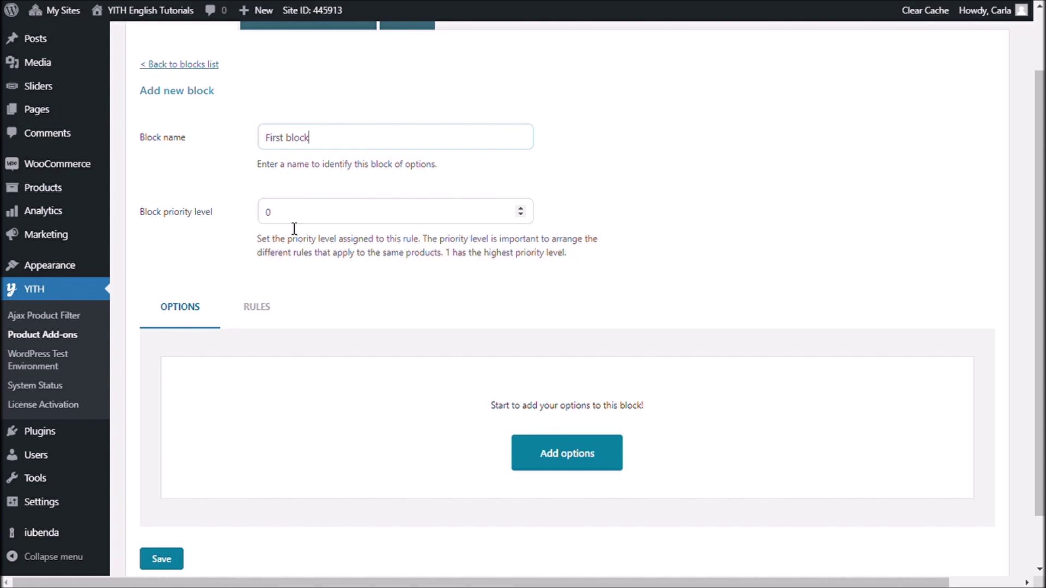
key("Tab")
type("1")
scroll(322, 252, "down", 2)
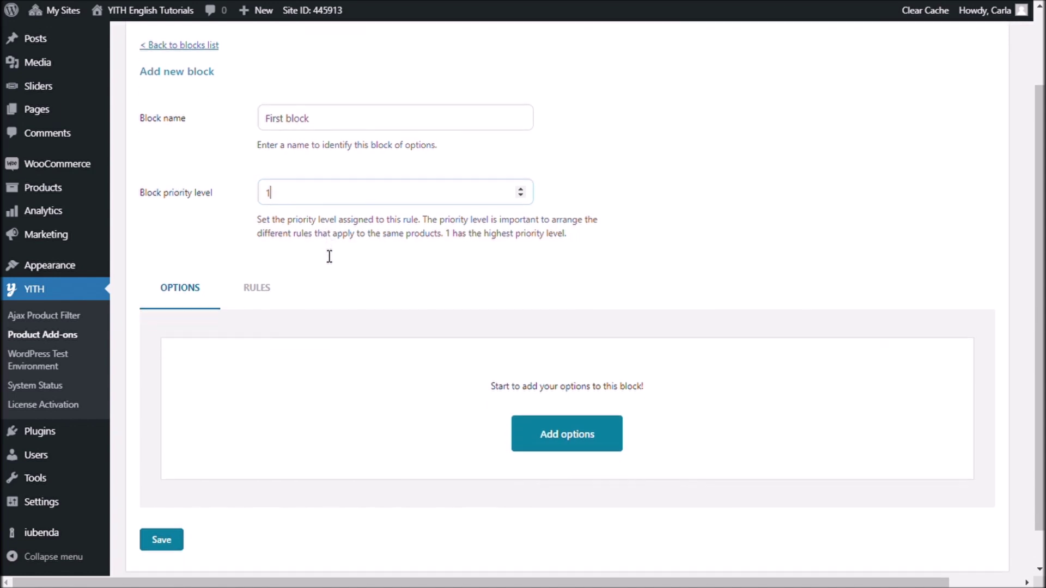
left_click(553, 404)
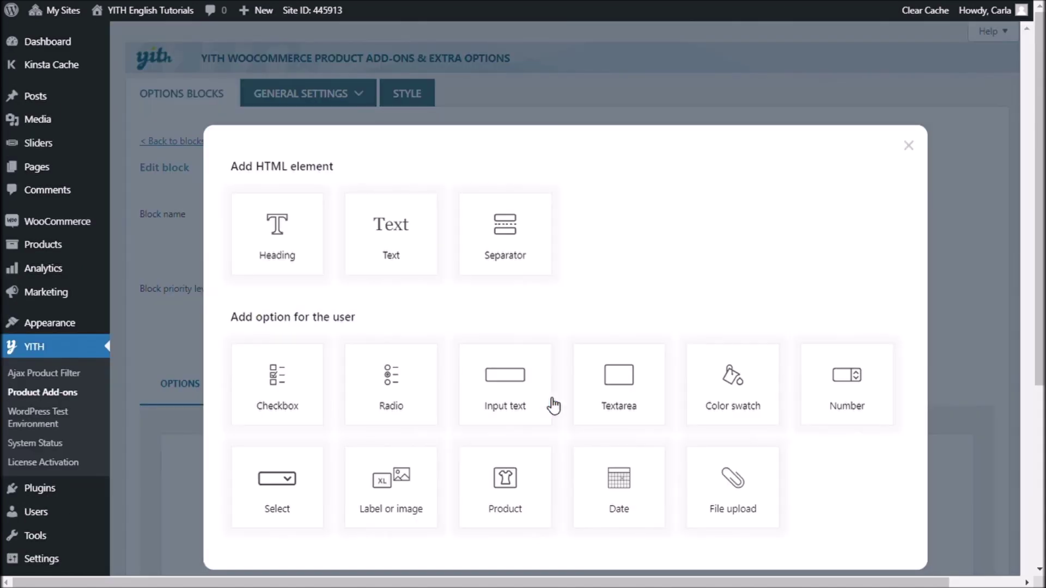
Pick Color swatch as the type of the block's first option.
scroll(837, 500, "down", 1)
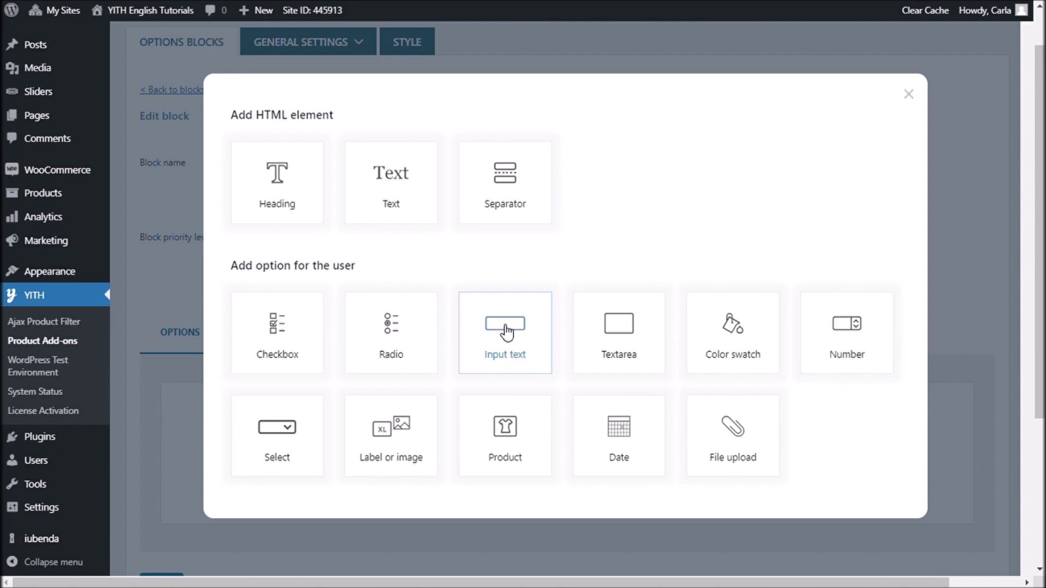
left_click(750, 337)
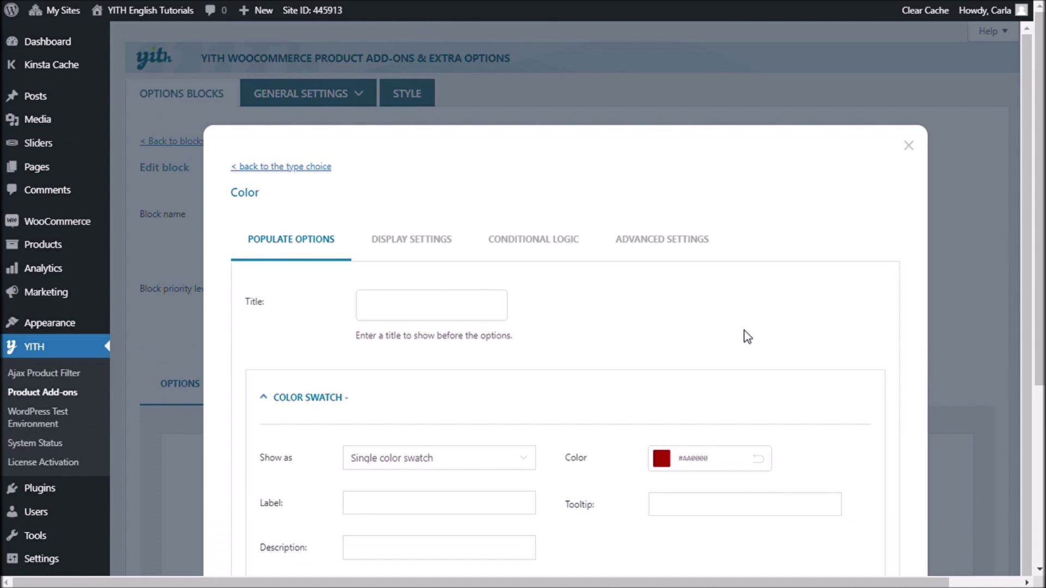
Title the colour swatch option 'Choose color:'.
scroll(746, 338, "down", 1)
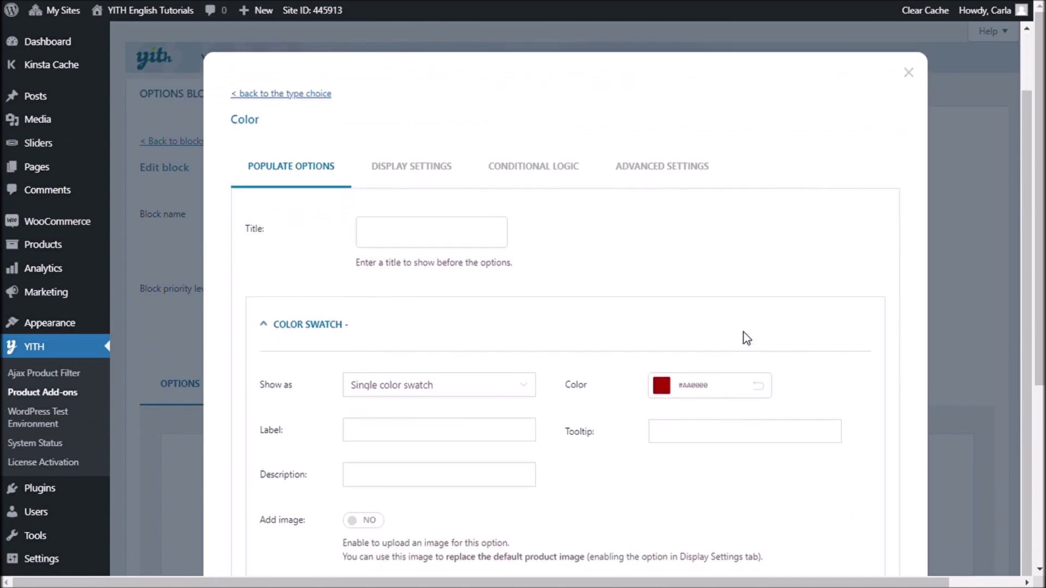
scroll(746, 338, "down", 1)
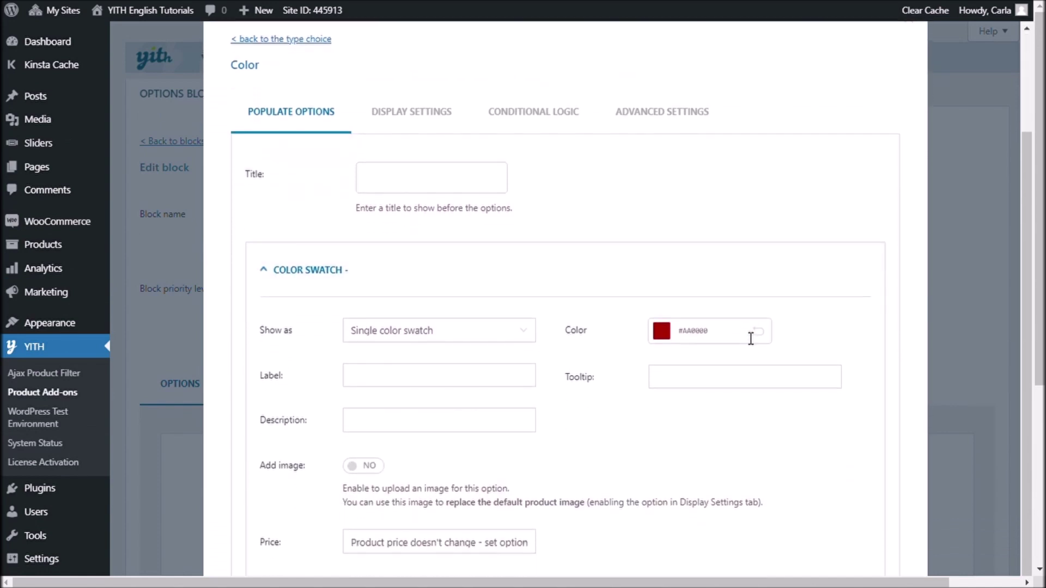
scroll(751, 338, "down", 1)
left_click(414, 162)
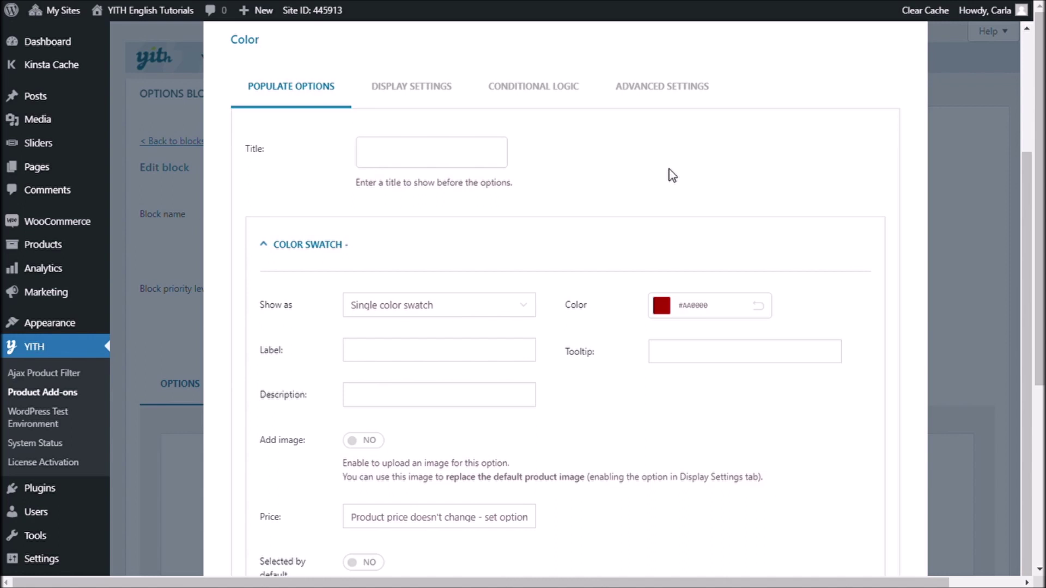
left_click(473, 163)
type("Choose color:")
scroll(605, 171, "down", 1)
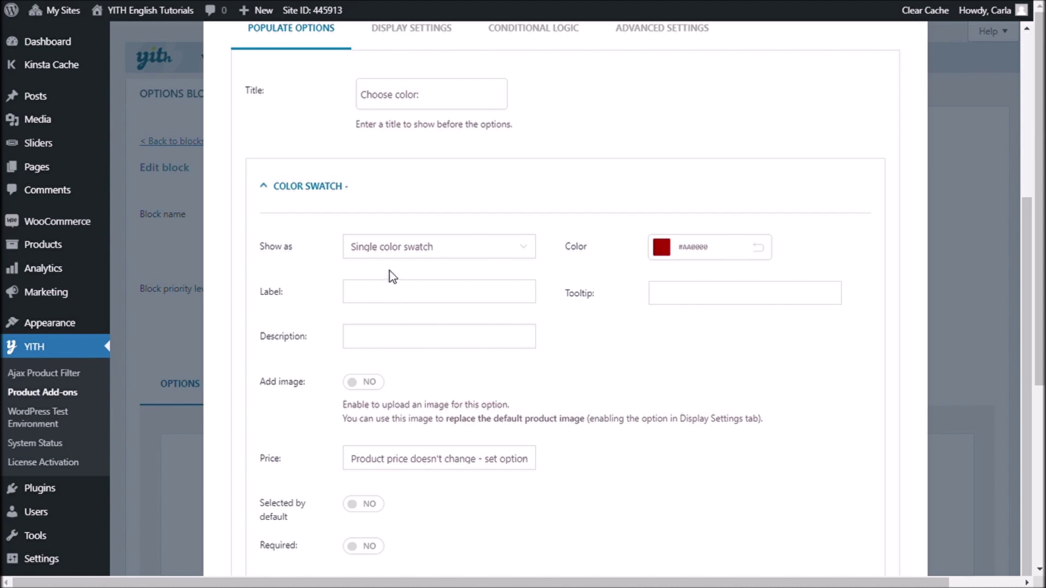
Make the first swatch white (#fcfcfc) with label and tooltip 'White'.
left_click(662, 248)
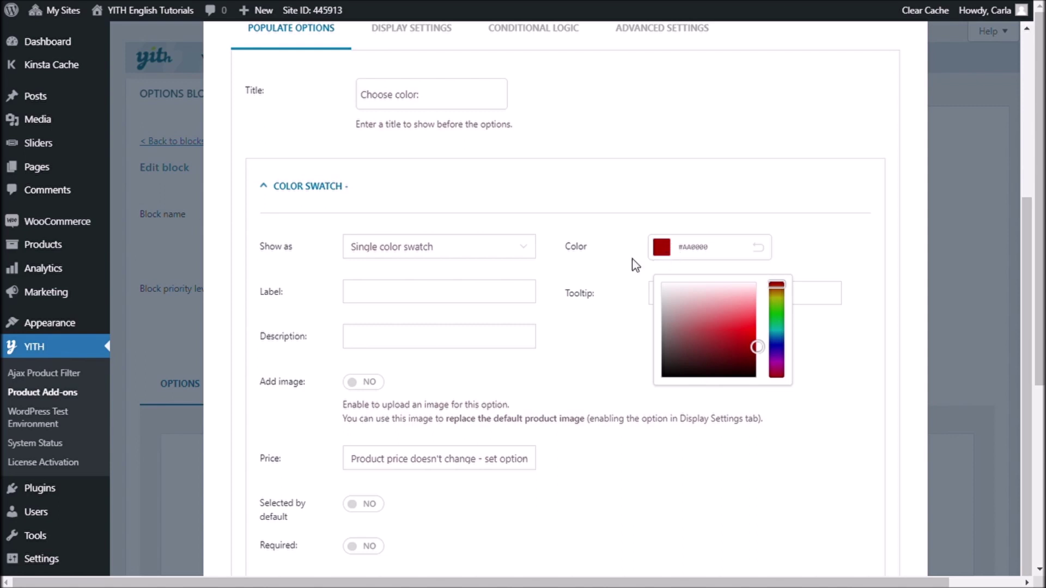
left_click(662, 285)
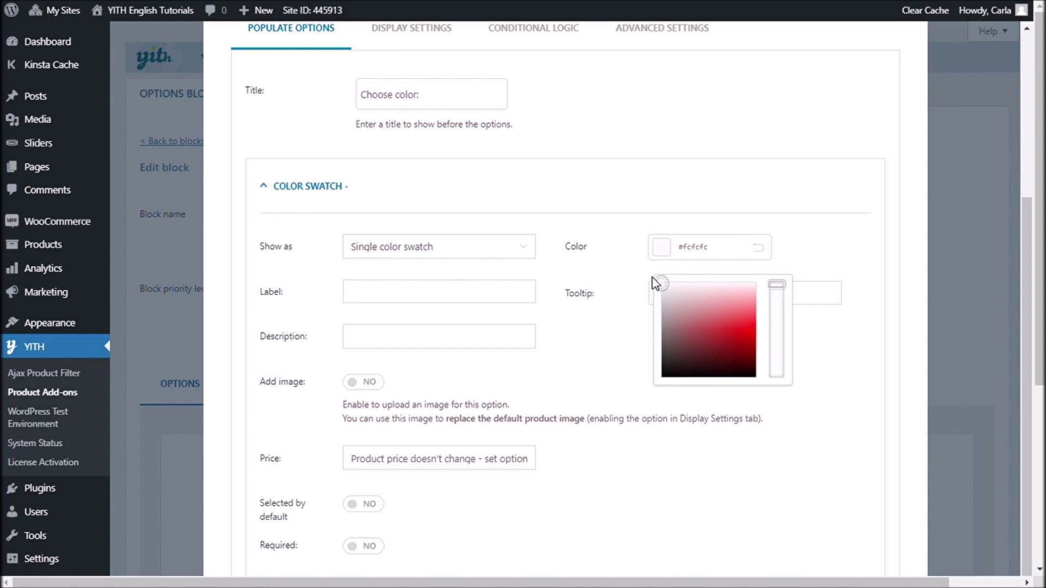
left_click(519, 294)
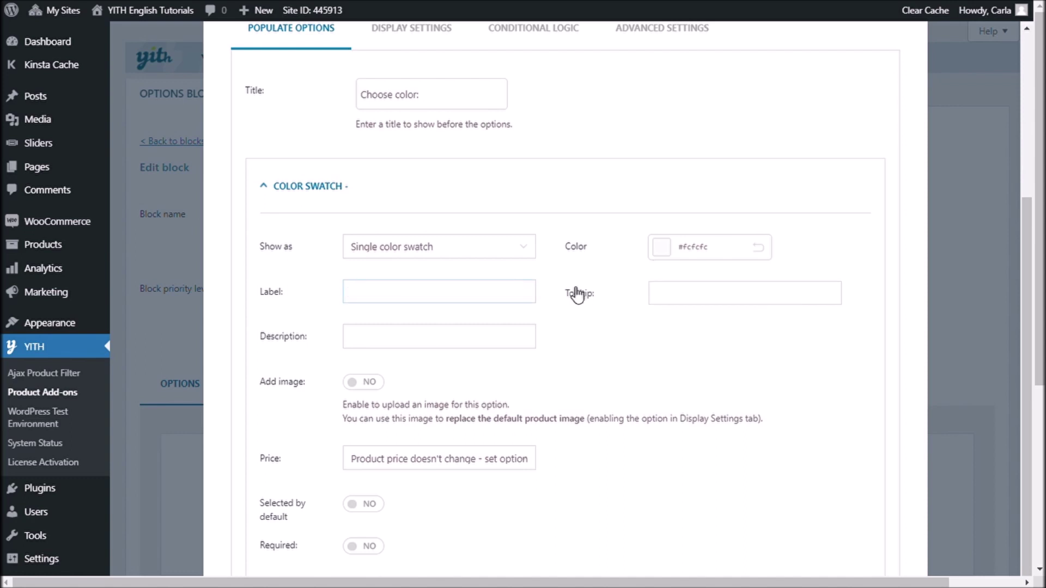
type("White")
key("Tab")
left_click(705, 299)
type("White")
scroll(602, 373, "down", 2)
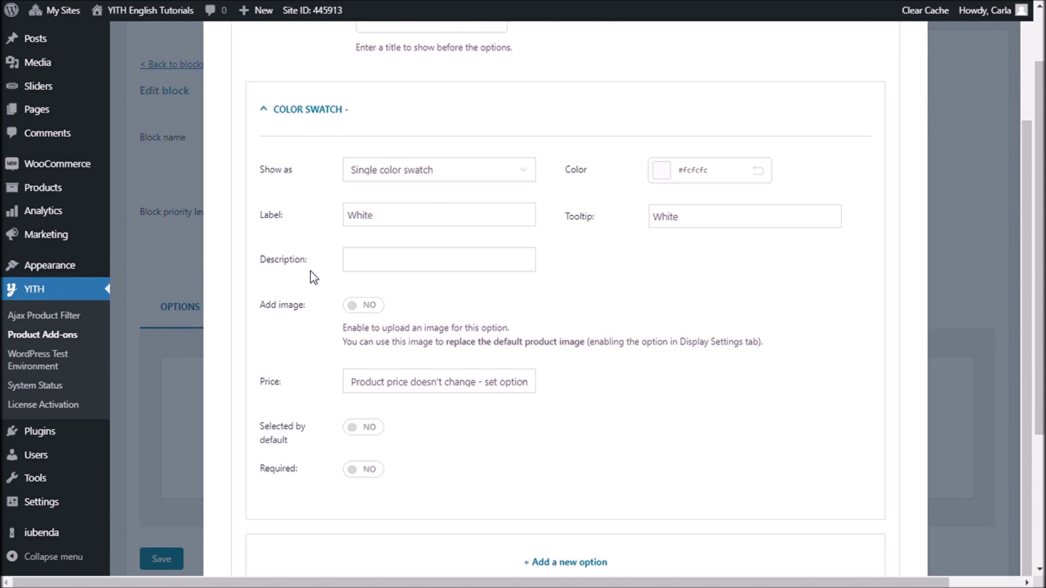
scroll(403, 279, "down", 2)
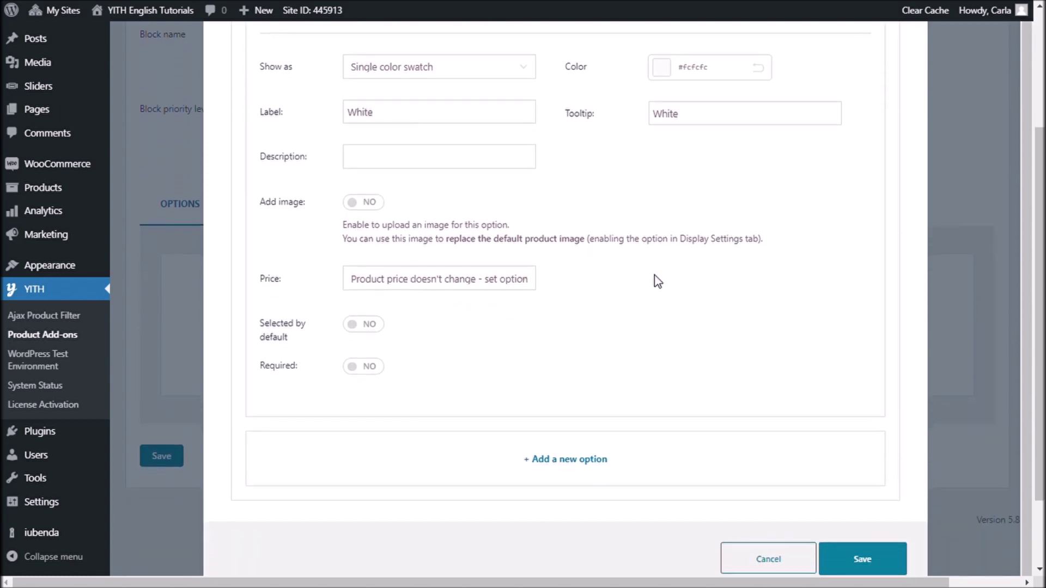
scroll(467, 252, "down", 2)
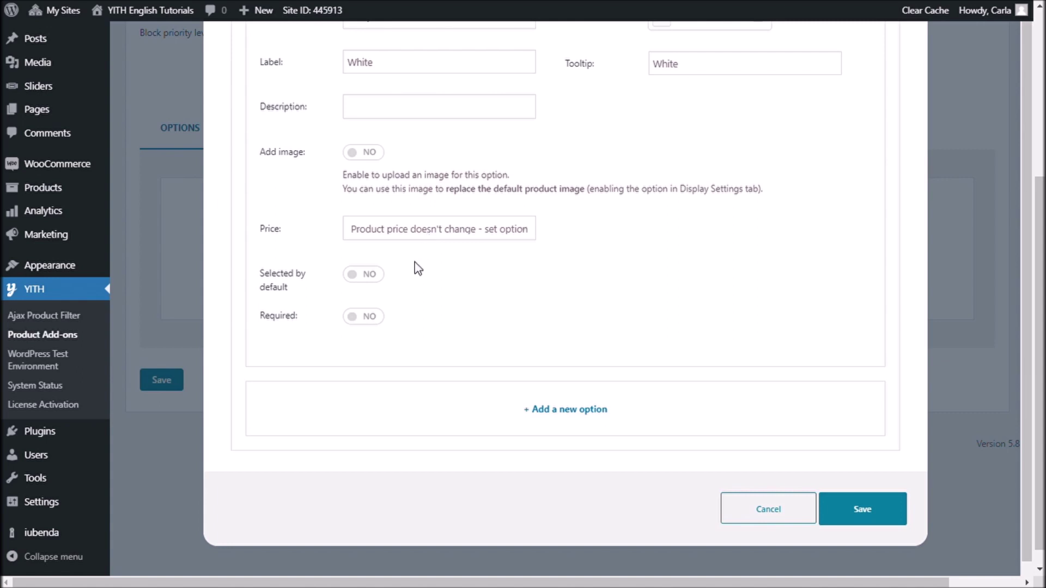
Keep the White swatch on 'Product price doesn't change' and make it selected by default.
left_click(497, 269)
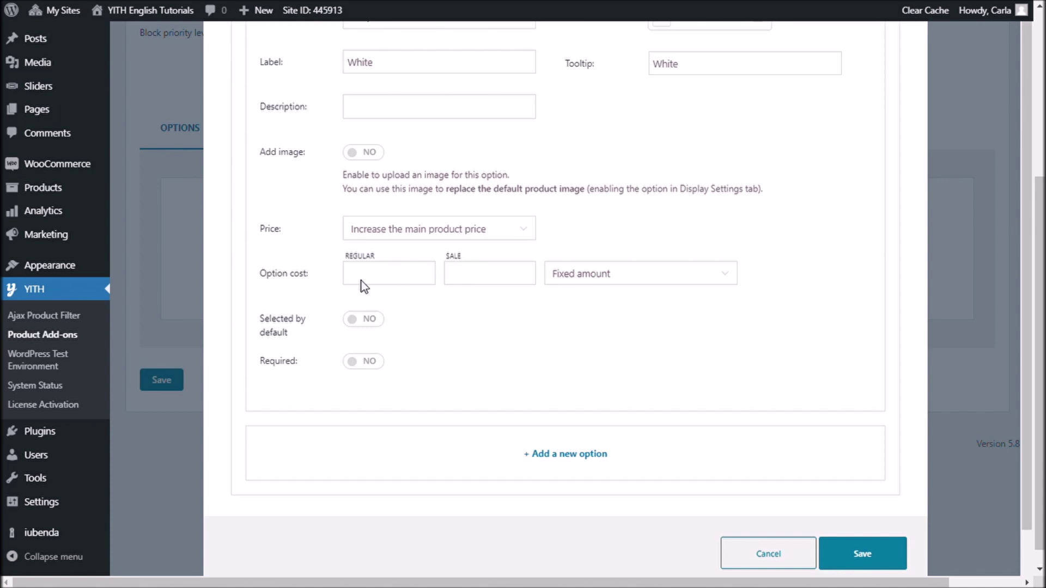
key("Down")
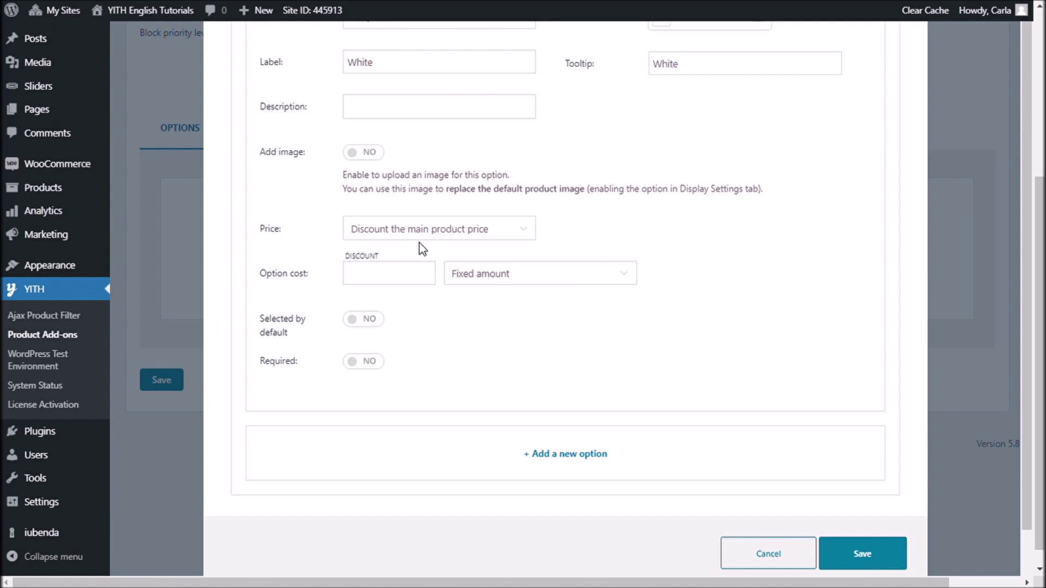
key("Down")
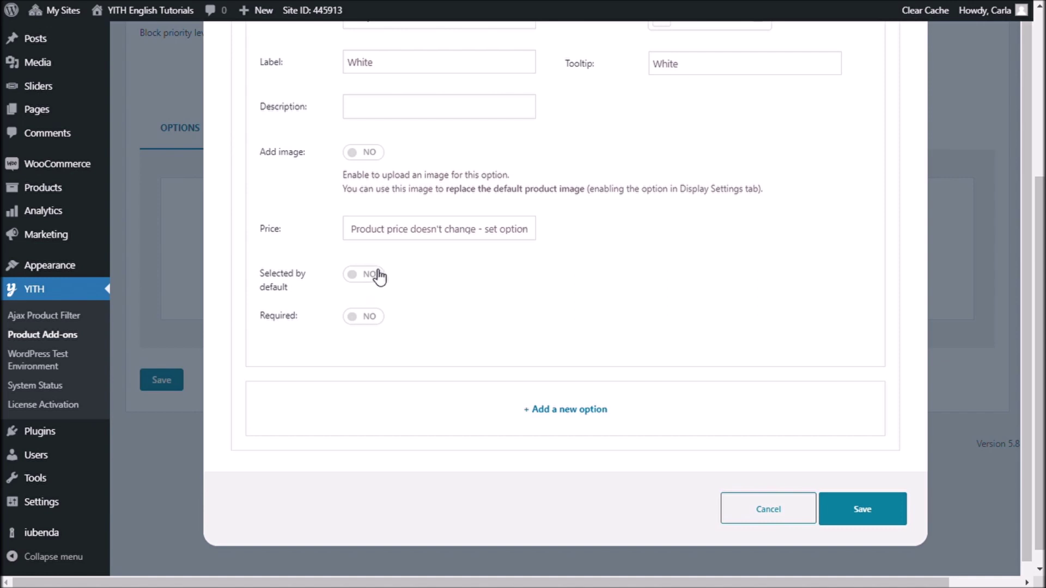
left_click(379, 276)
Add a second, double-colour swatch whose first colour is light green #a4de4e.
left_click(572, 409)
scroll(549, 346, "down", 2)
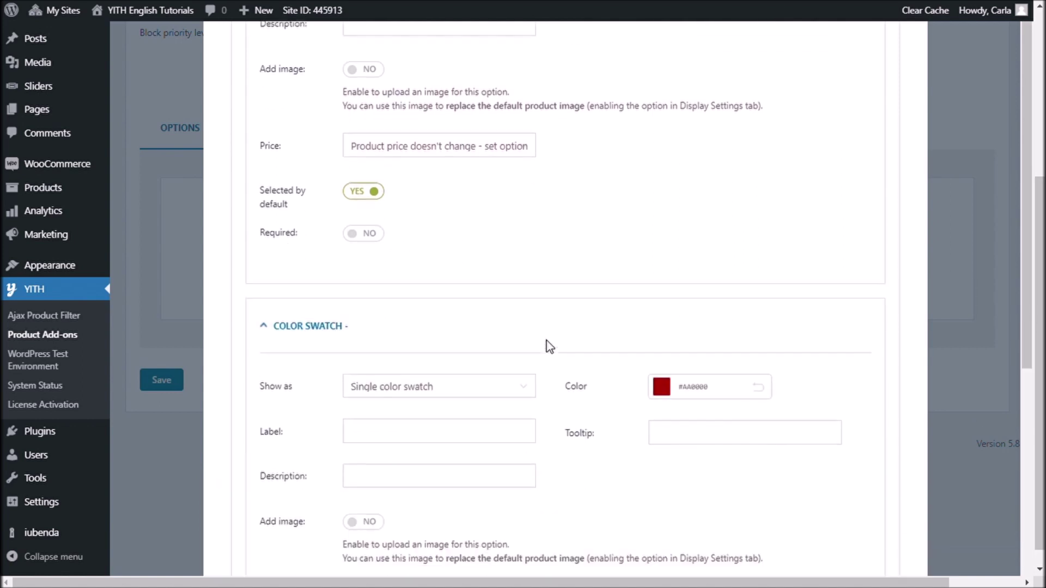
scroll(549, 345, "down", 3)
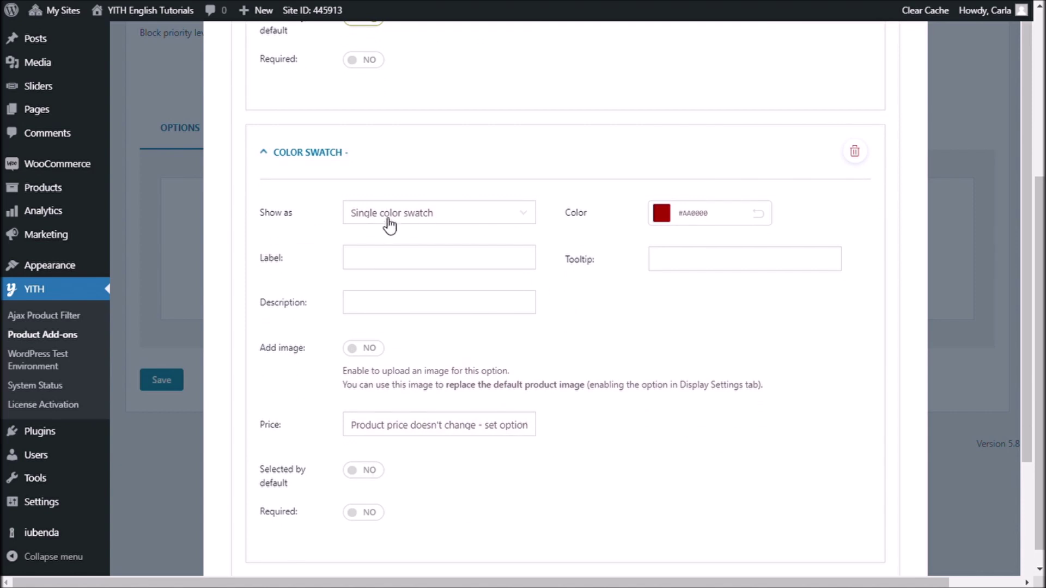
left_click(365, 245)
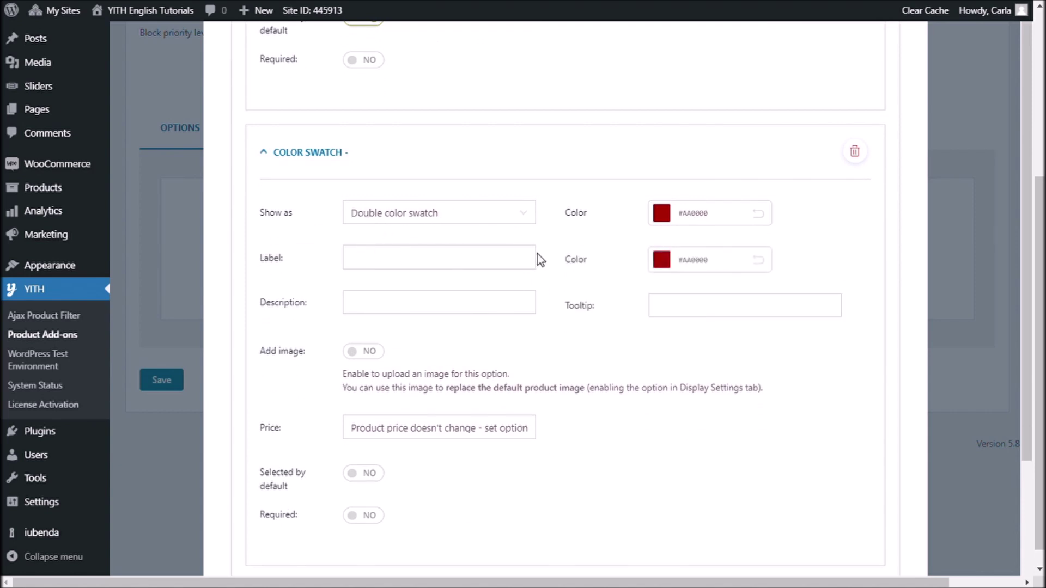
left_click(662, 214)
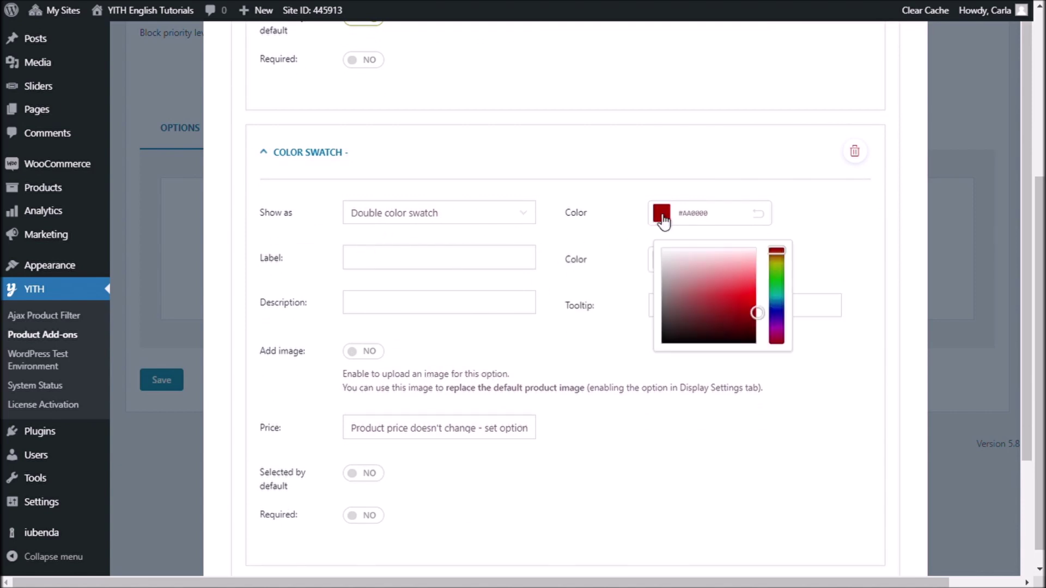
left_click(777, 270)
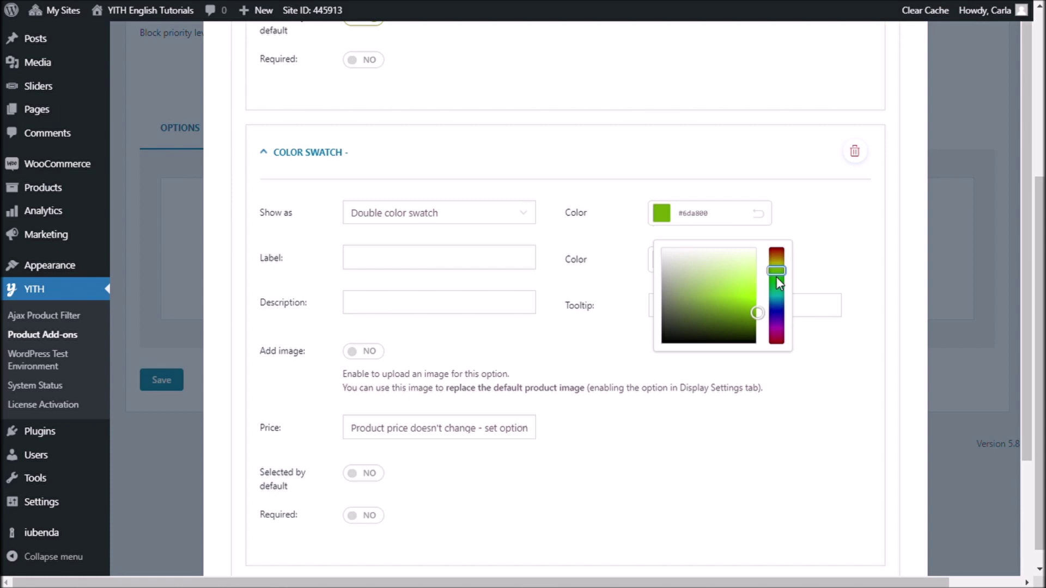
left_click_drag(757, 312, 733, 294)
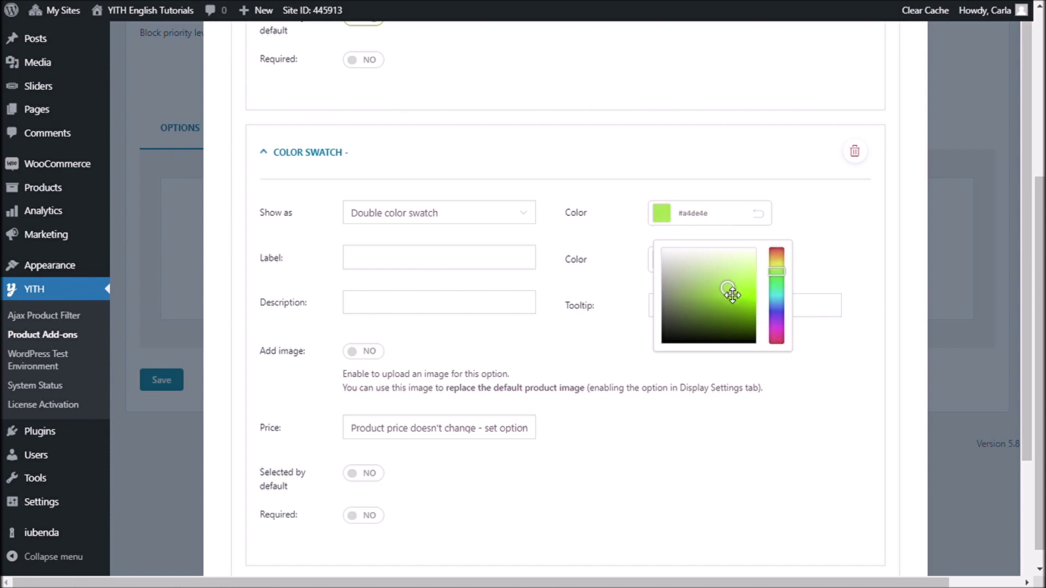
left_click(817, 238)
Set the swatch's second colour to turquoise #66e5c1.
left_click(675, 263)
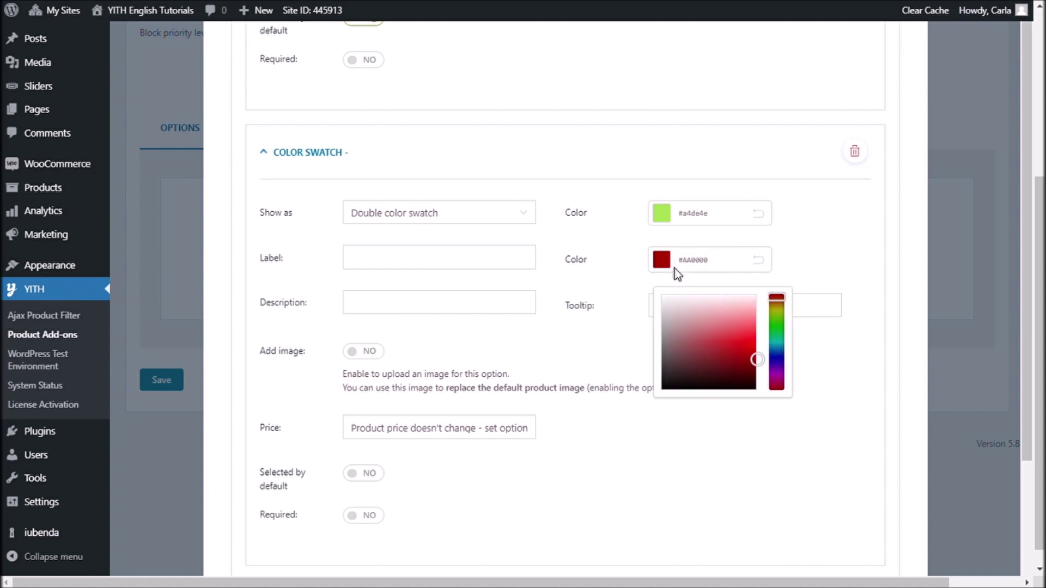
left_click(777, 335)
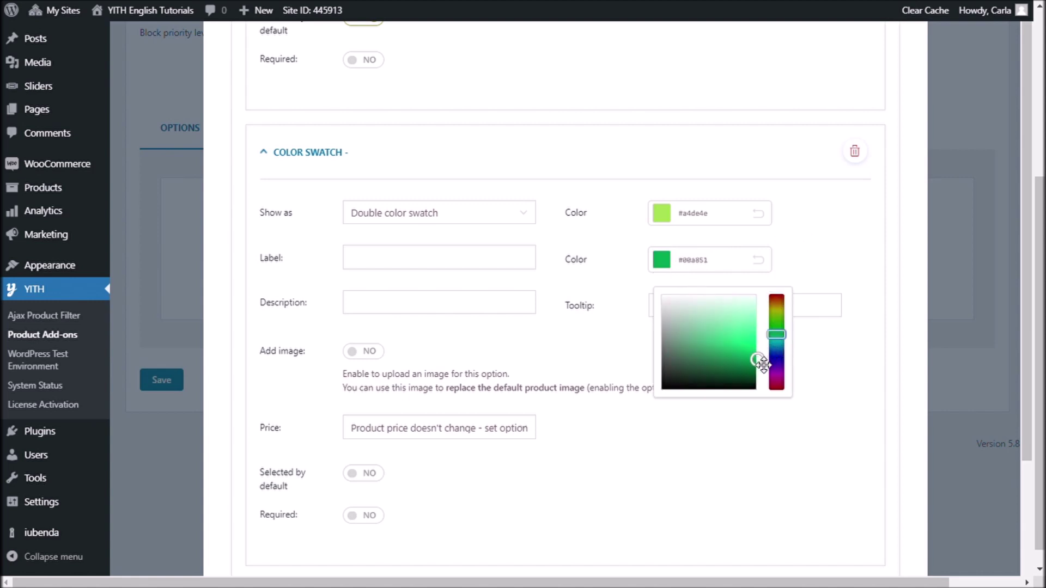
left_click(777, 339)
left_click_drag(747, 357, 730, 334)
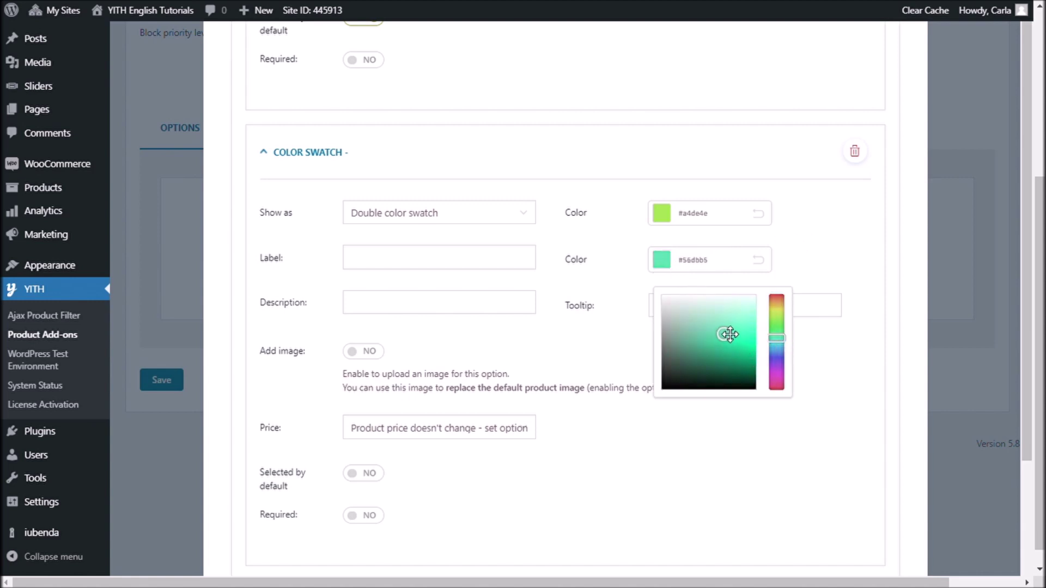
left_click(729, 329)
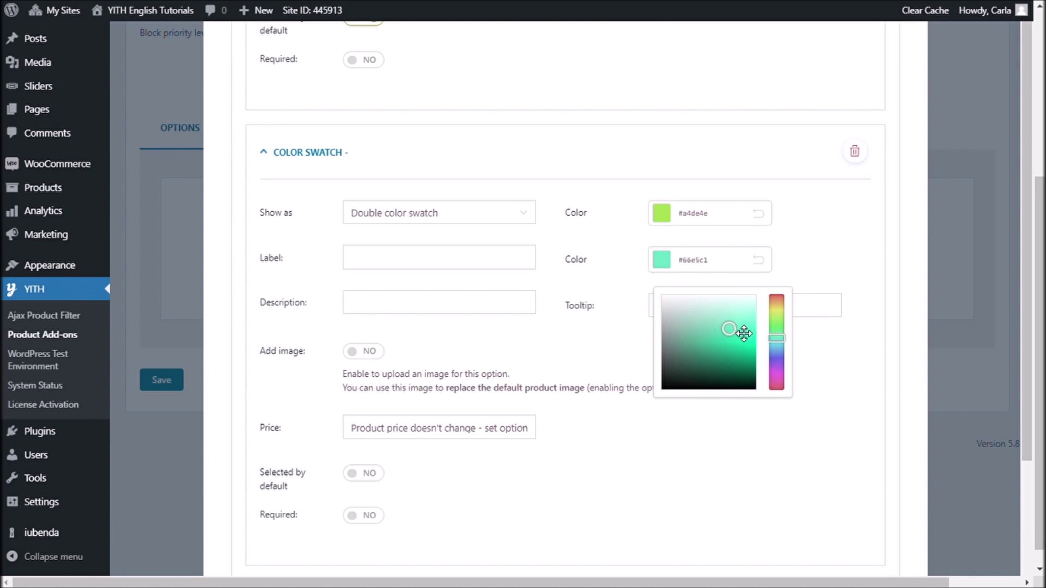
left_click(812, 253)
Use 'Green & Turquoise' as both label and tooltip, then save the colour option.
left_click(439, 263)
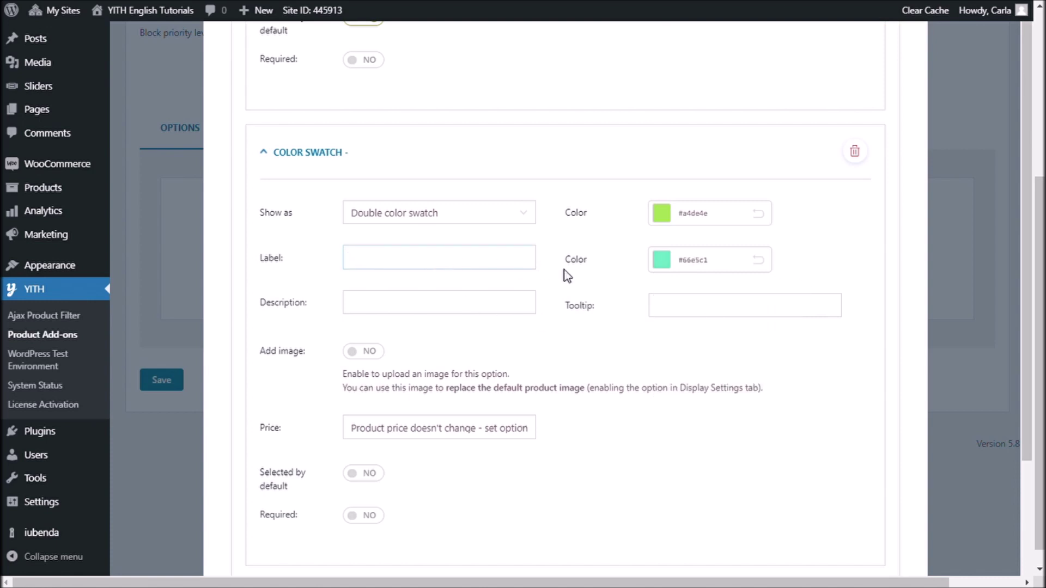
type("Green & Turquoise")
left_click_drag(489, 263, 236, 259)
key("ctrl+c")
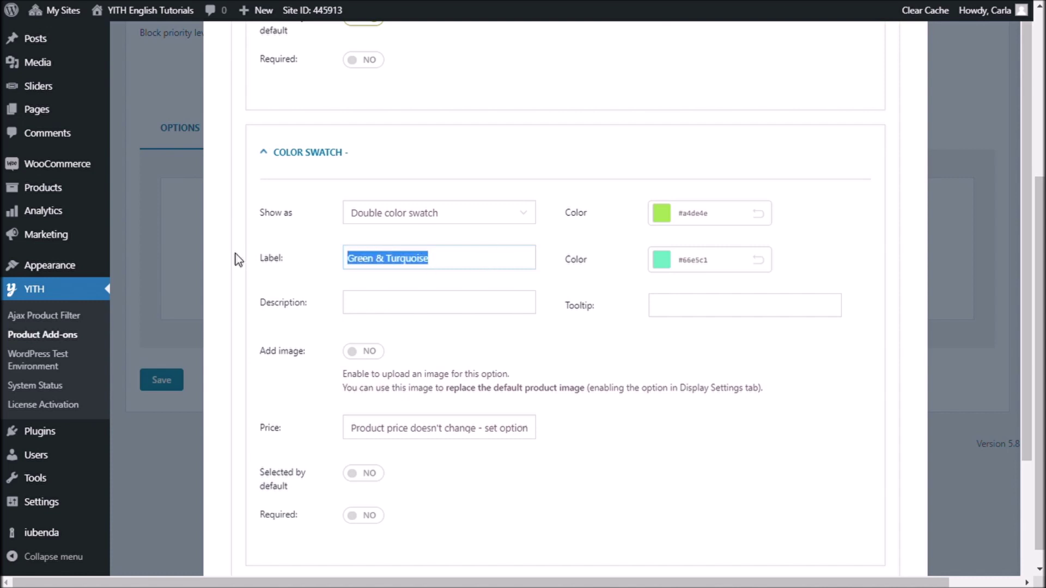
left_click(458, 262)
left_click(719, 312)
key("ctrl+v")
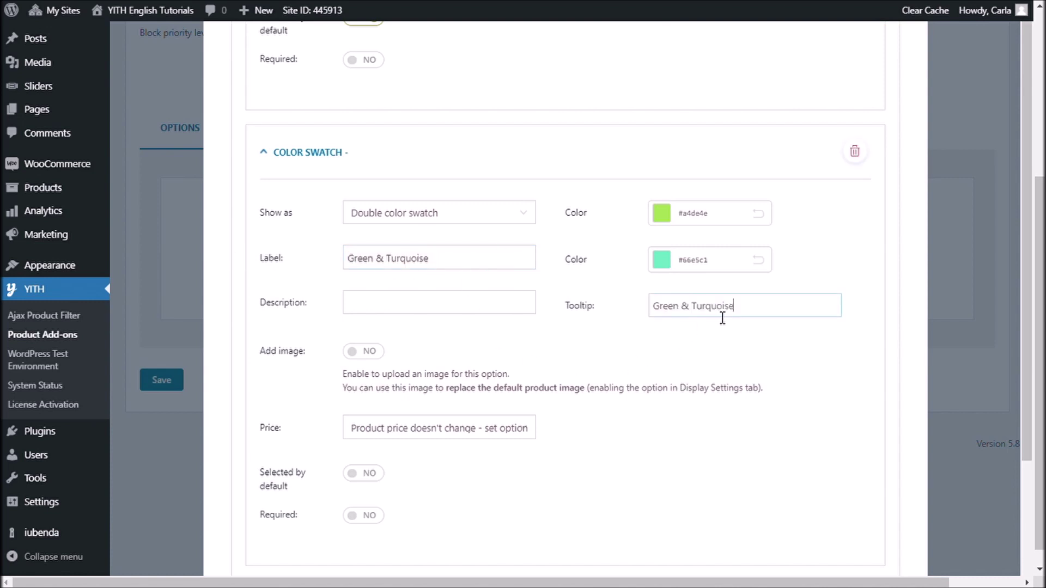
scroll(584, 339, "down", 3)
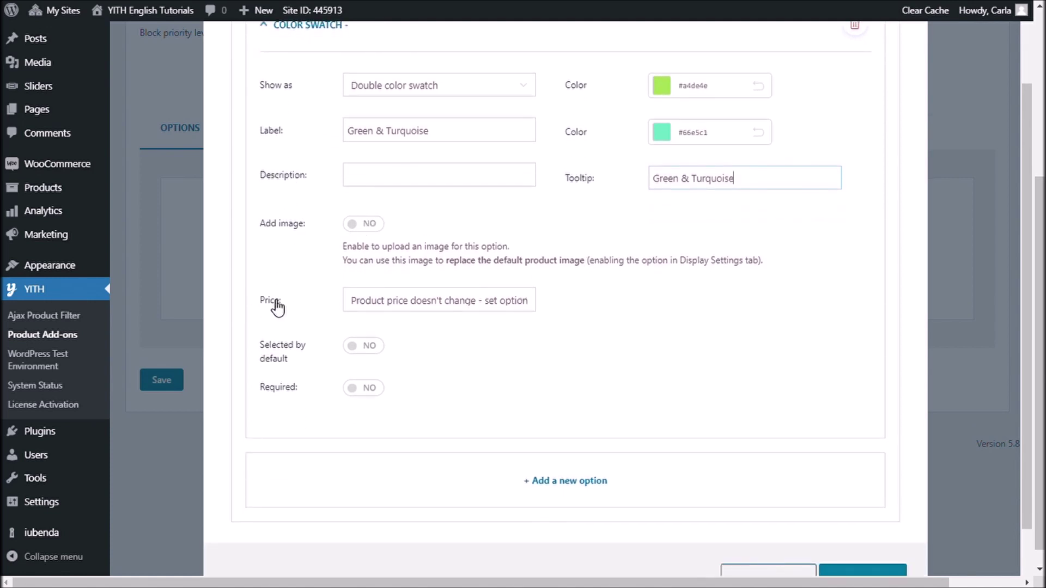
scroll(474, 315, "down", 2)
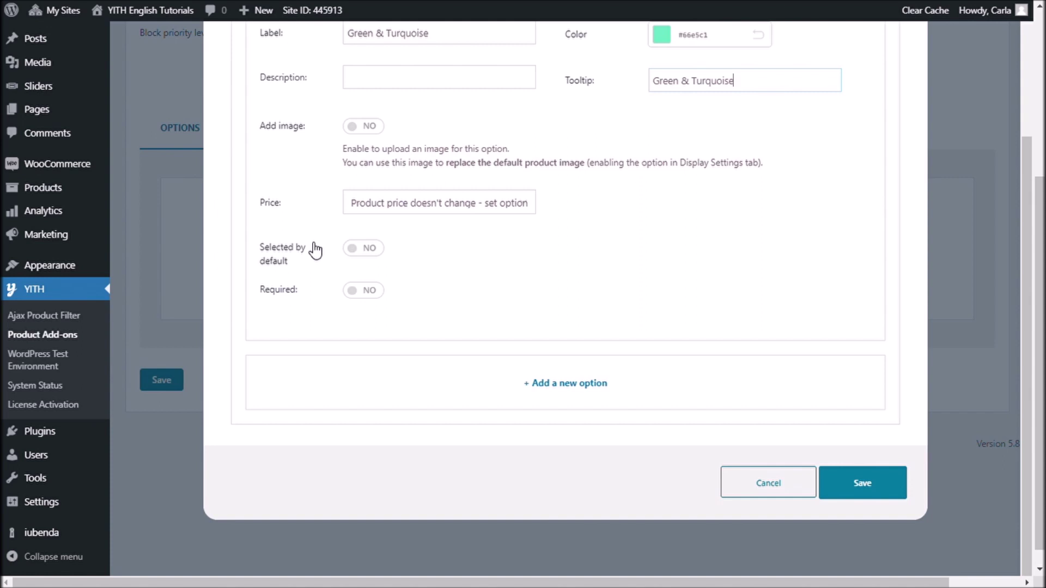
left_click(871, 490)
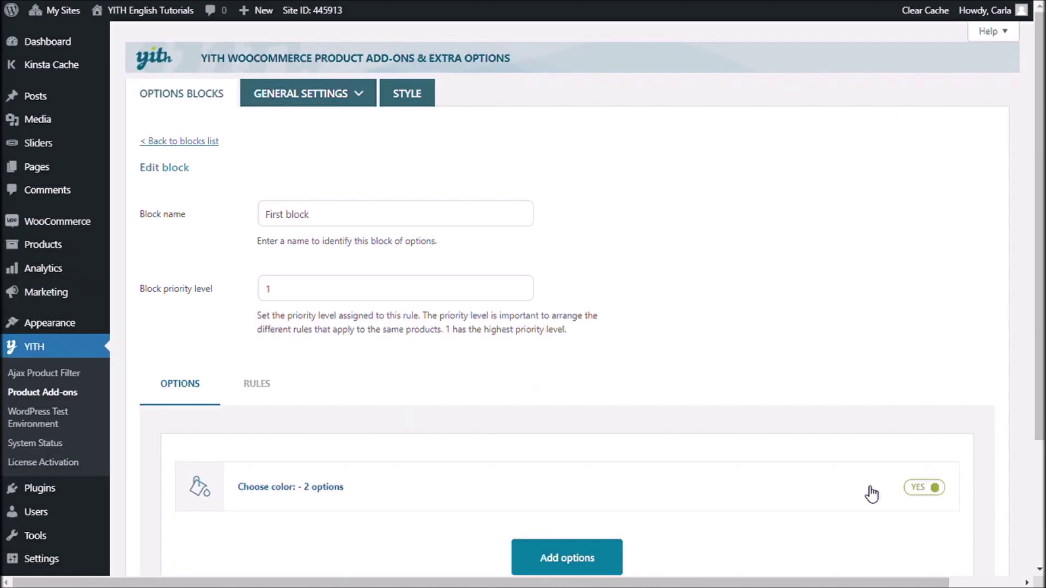
Open the option-type chooser again to add another element to First block.
scroll(871, 493, "down", 3)
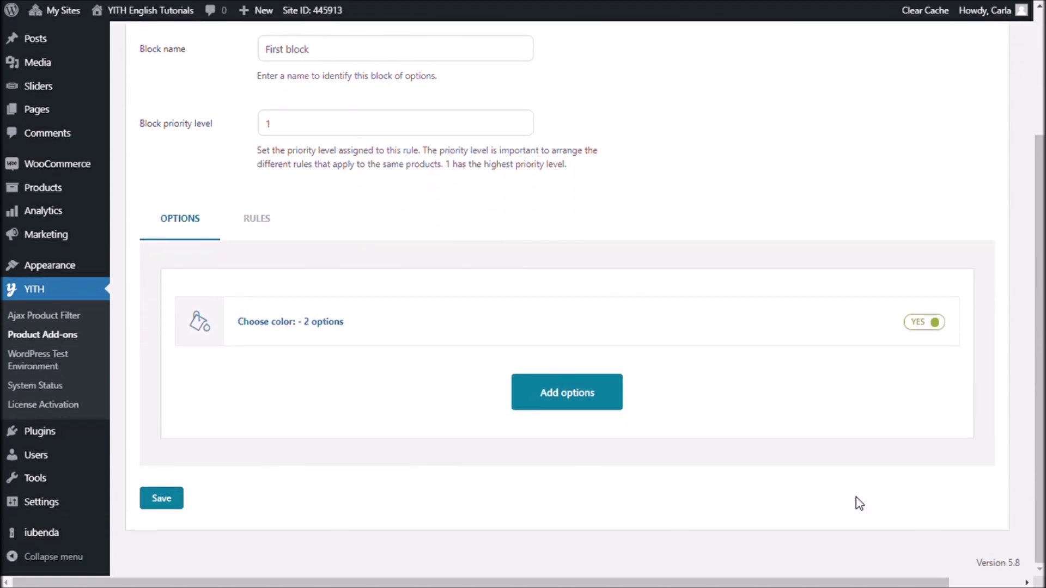
left_click(597, 410)
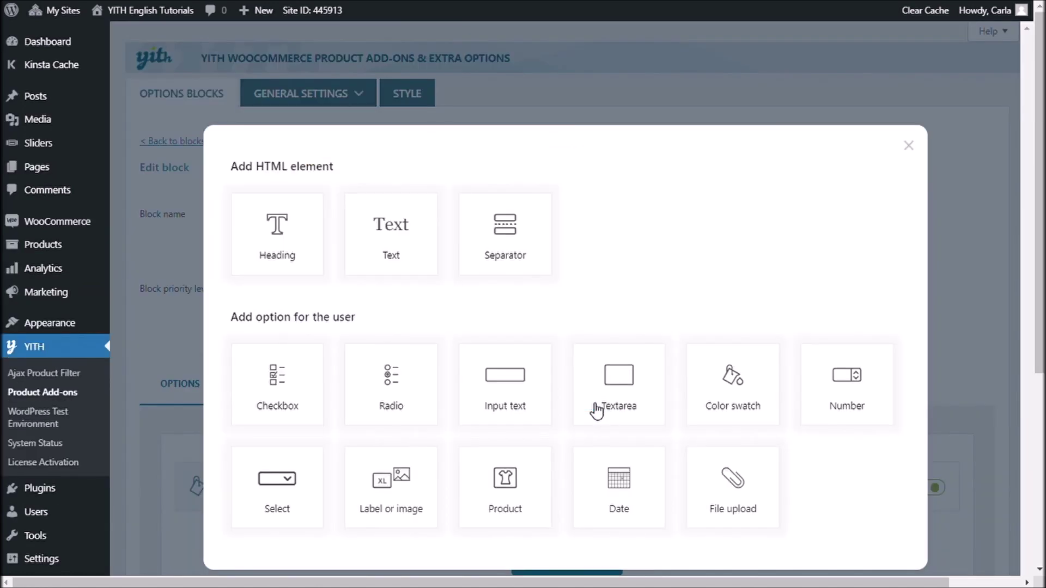
Add a Label or image option titled 'Choose size'.
scroll(596, 410, "down", 2)
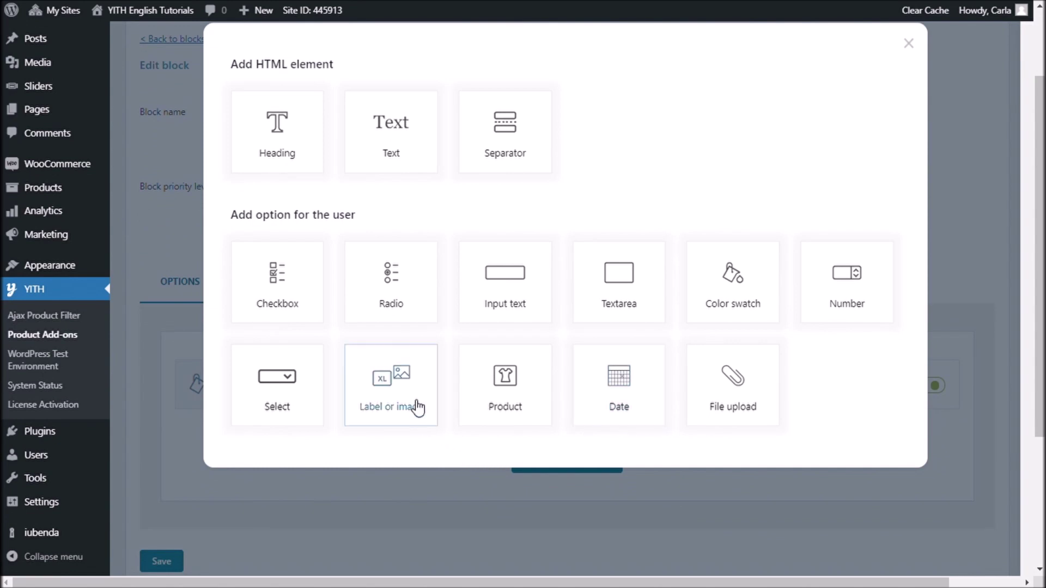
left_click(408, 395)
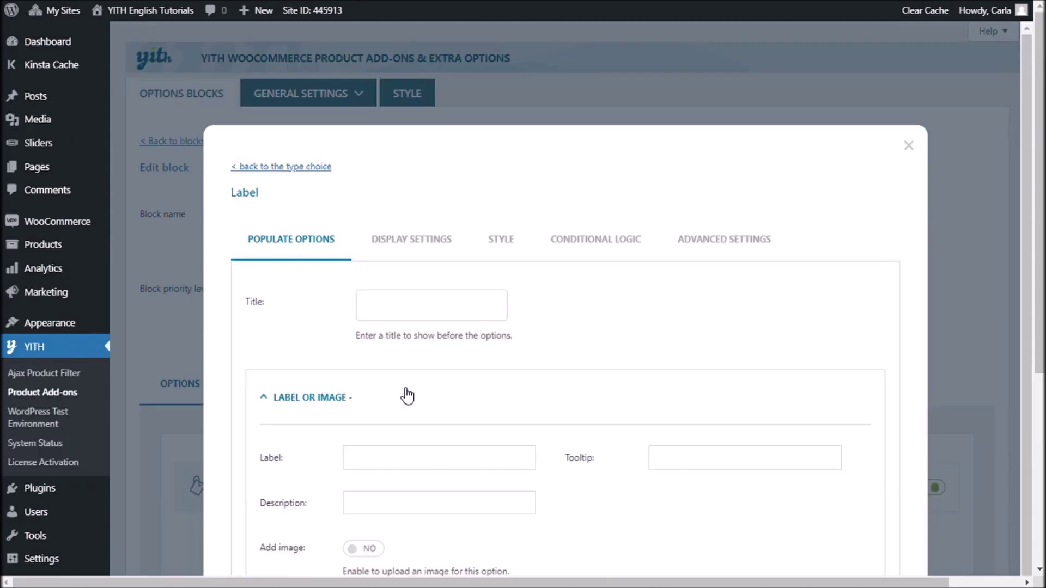
left_click(444, 307)
type("Choose size:")
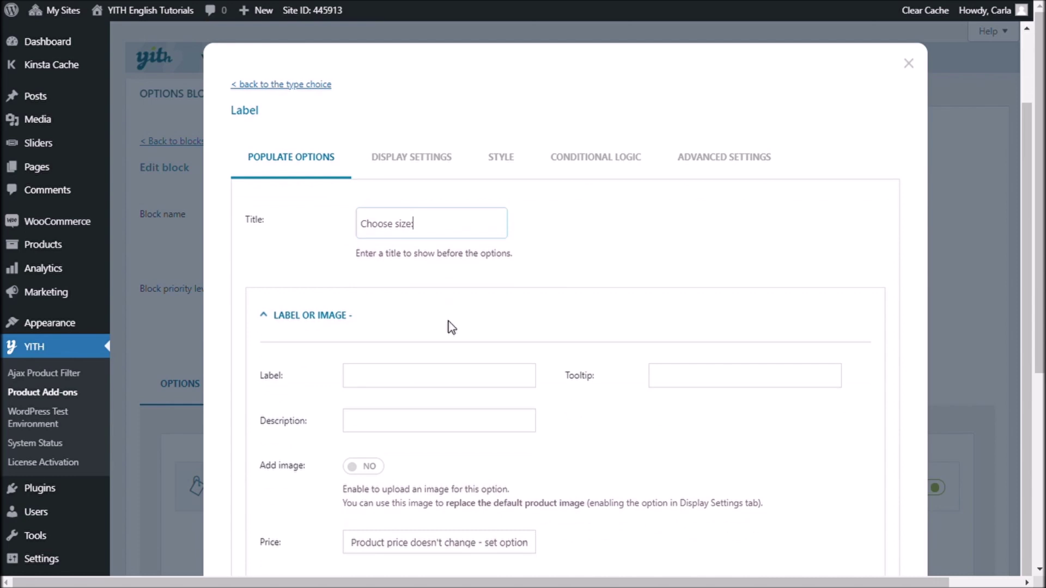
scroll(451, 327, "down", 3)
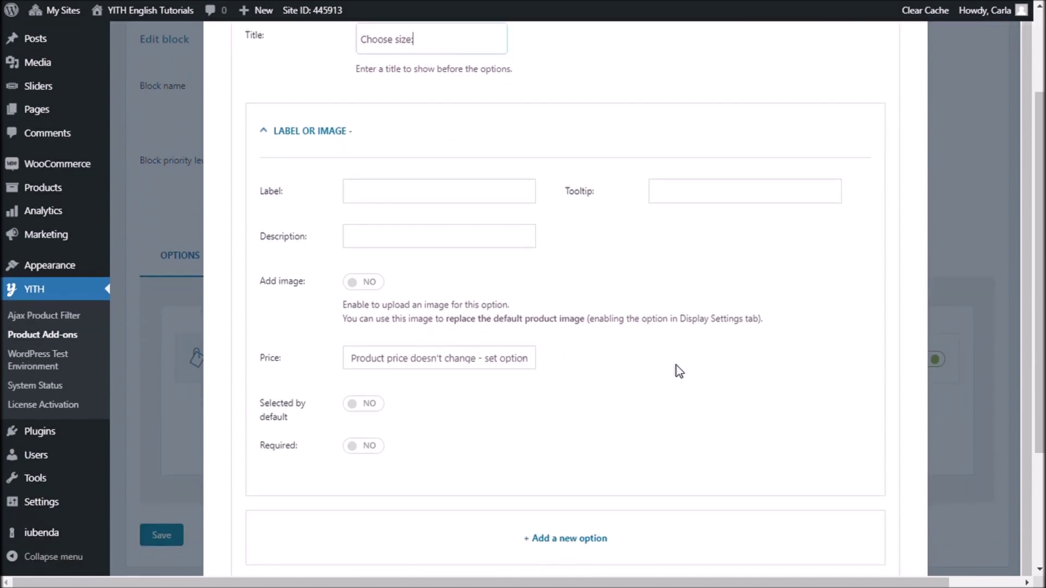
Make the first size 'S', with tooltip S and selected by default.
left_click(466, 197)
type("S")
left_click(683, 202)
type("S")
scroll(678, 202, "down", 1)
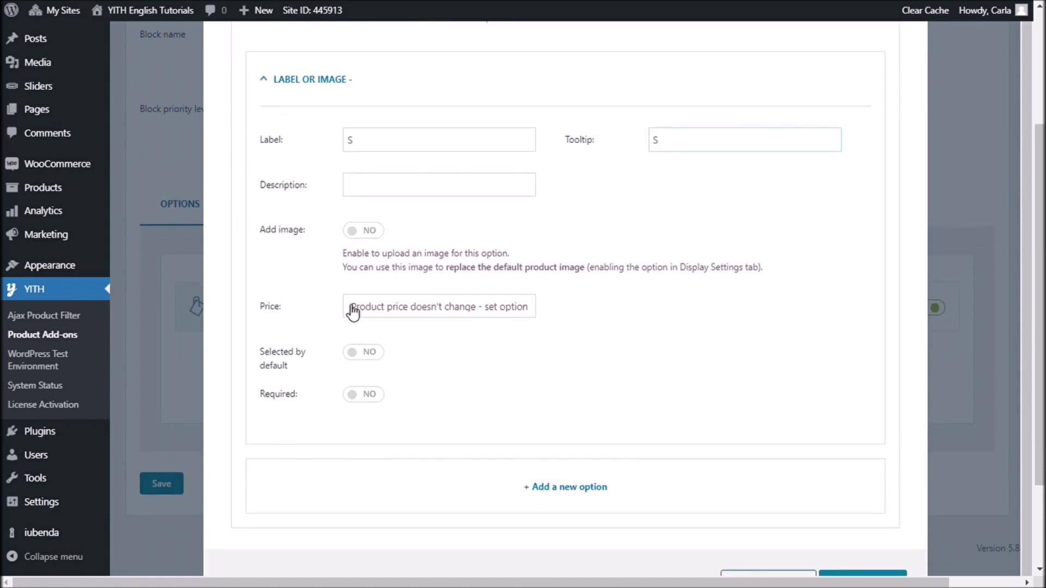
scroll(561, 357, "down", 2)
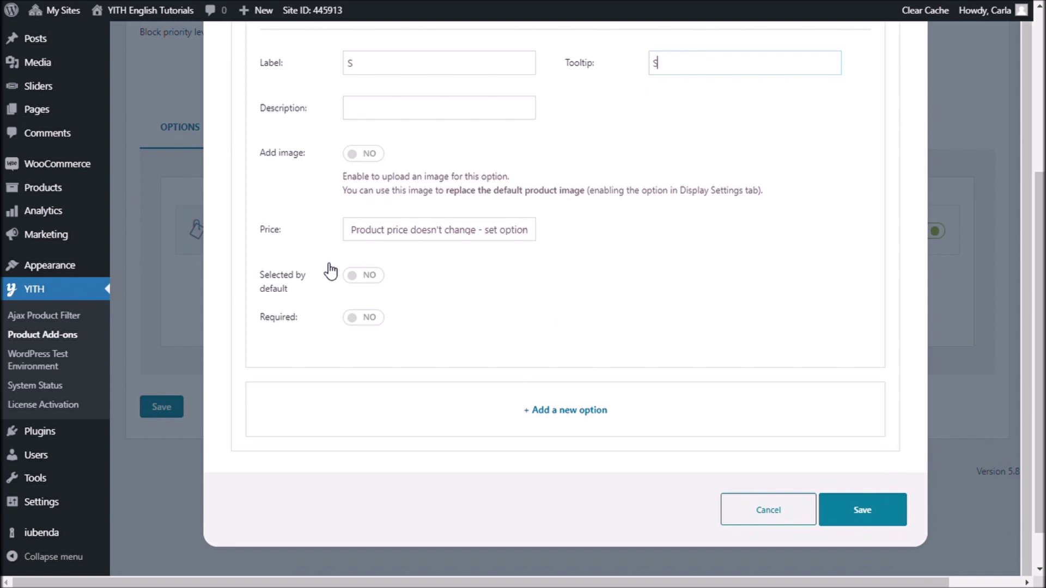
left_click(371, 280)
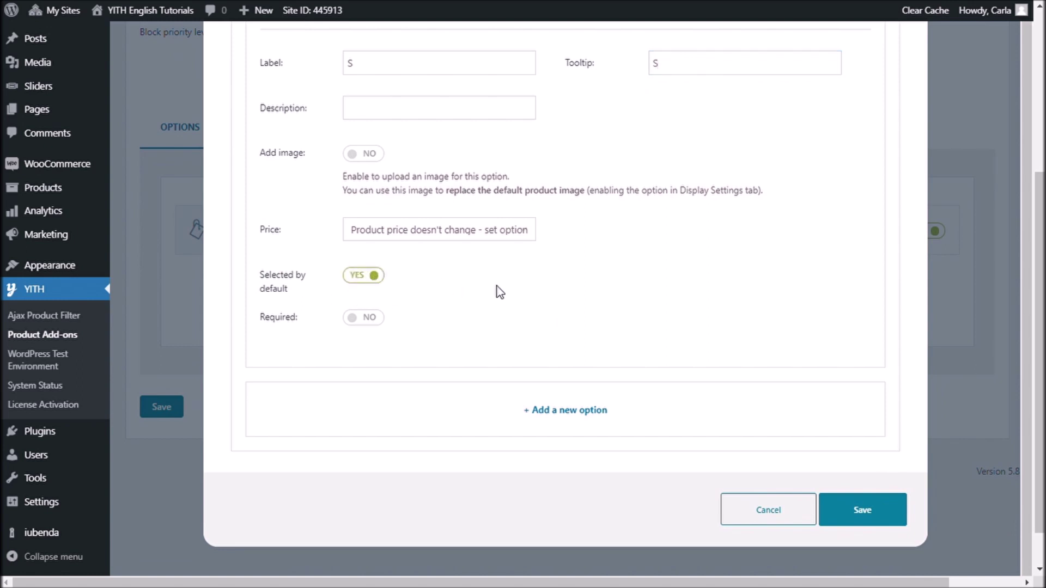
Add size choices M and L with matching labels and tooltips, then save the size option.
scroll(504, 321, "down", 1)
left_click(512, 353)
scroll(526, 343, "down", 2)
type("M")
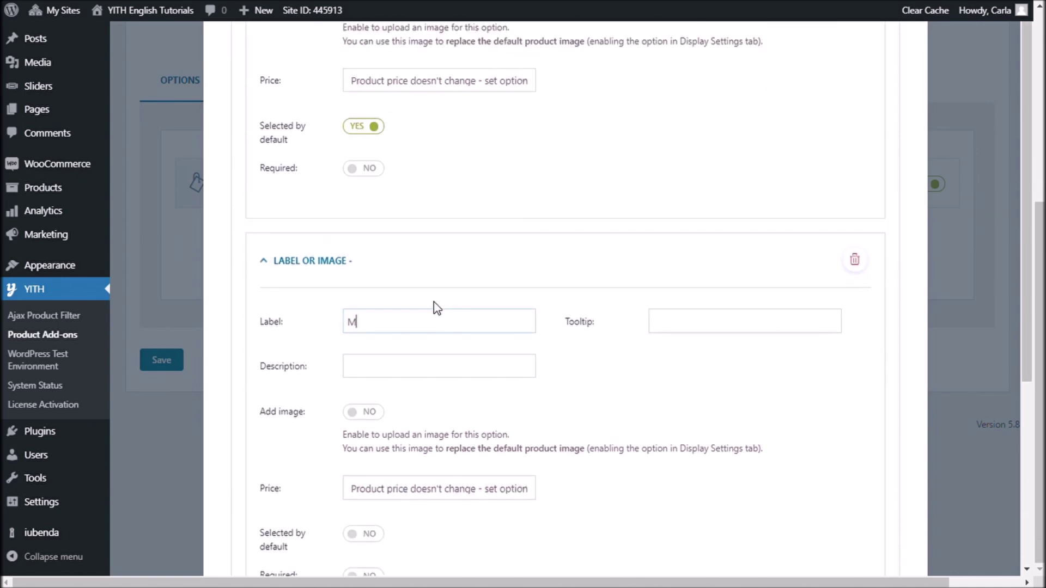
scroll(490, 371, "down", 5)
left_click(551, 422)
scroll(523, 381, "down", 2)
left_click(451, 323)
type("L")
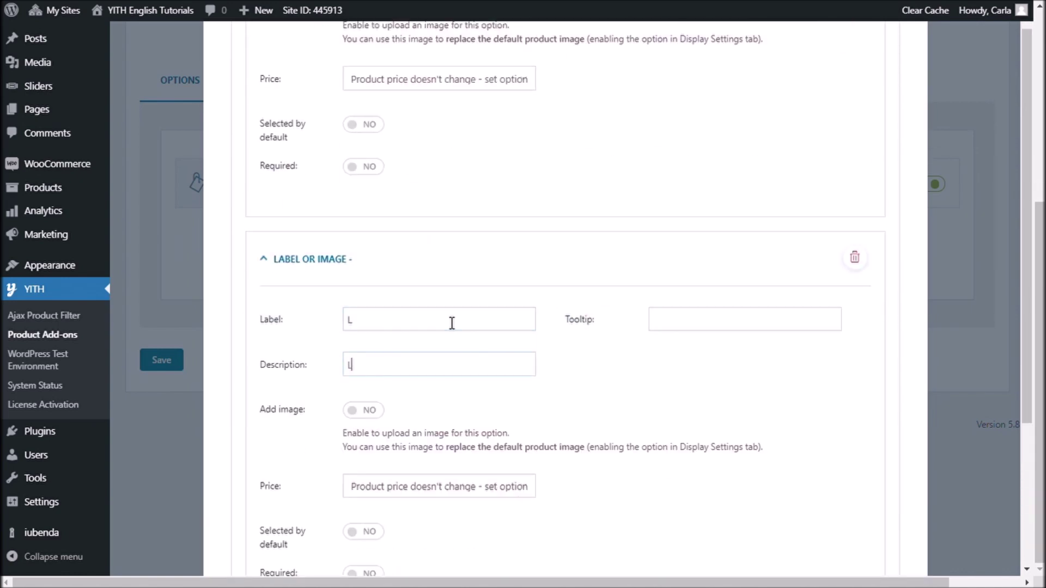
key("BackSpace")
key("shift+Tab")
type("L")
scroll(425, 333, "down", 4)
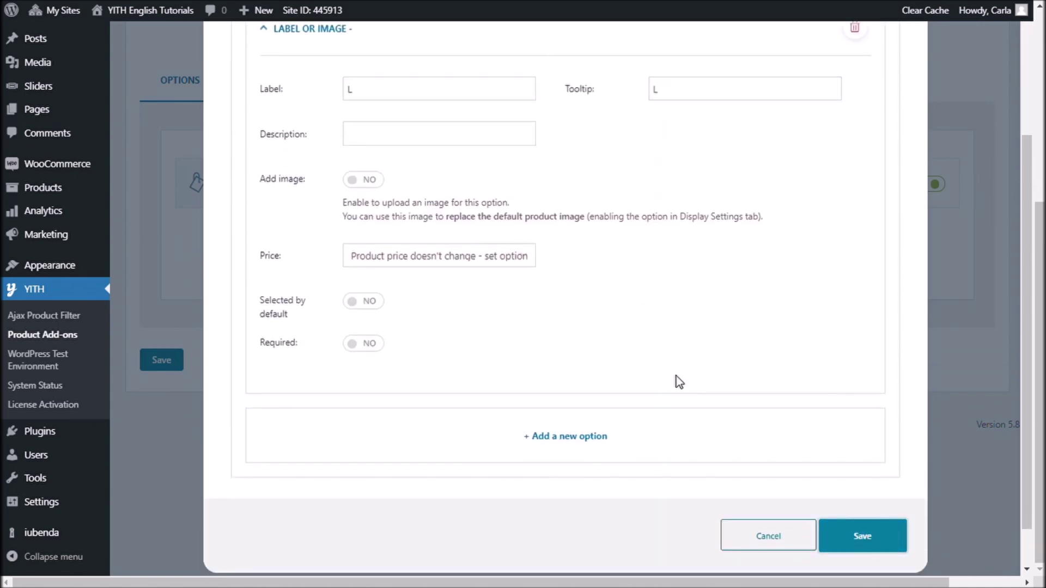
key("Return")
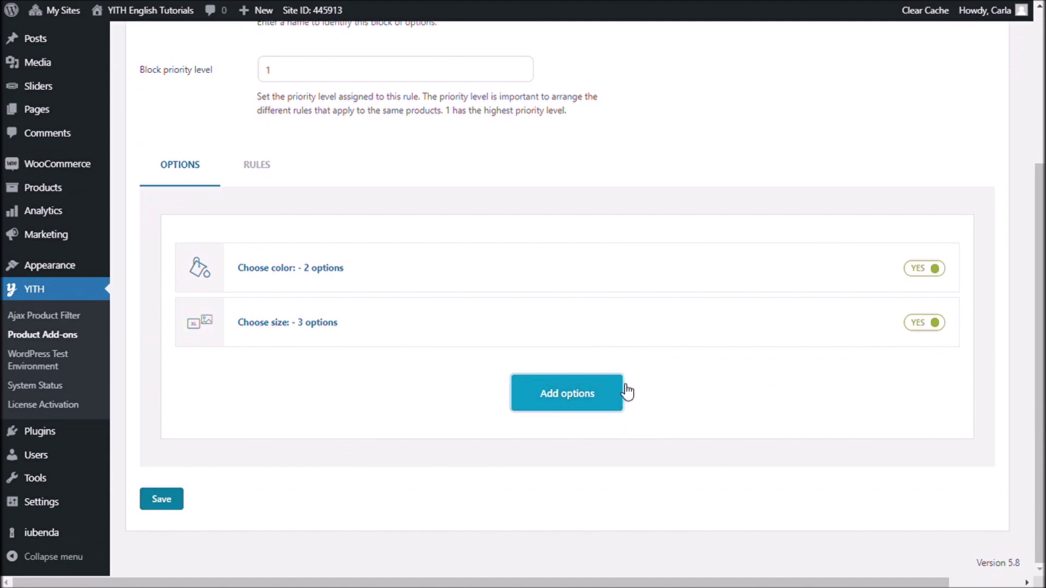
Add an input field option titled 'Custom text to print:'.
left_click(623, 391)
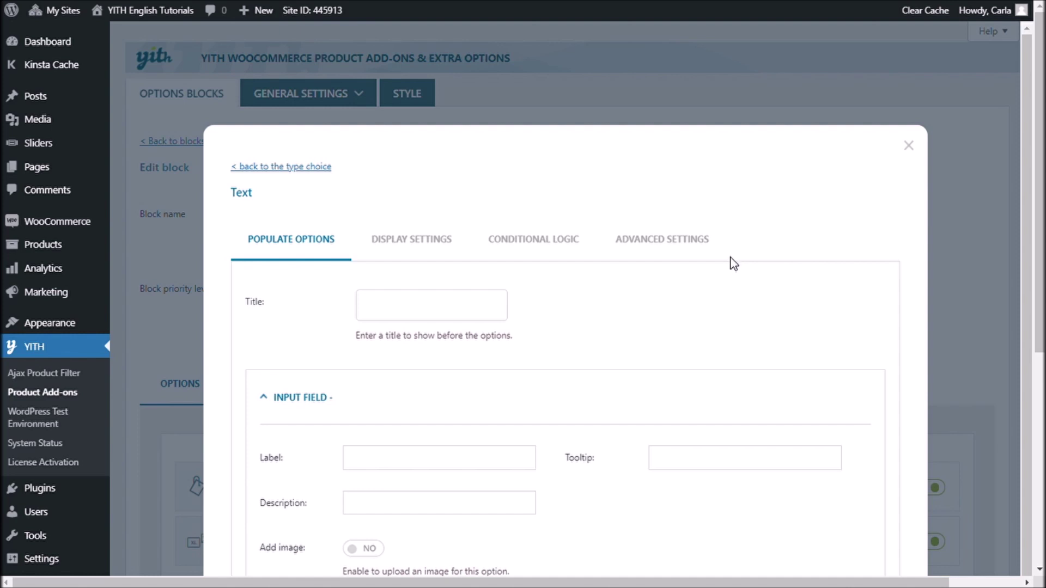
scroll(646, 283, "down", 3)
scroll(546, 264, "down", 1)
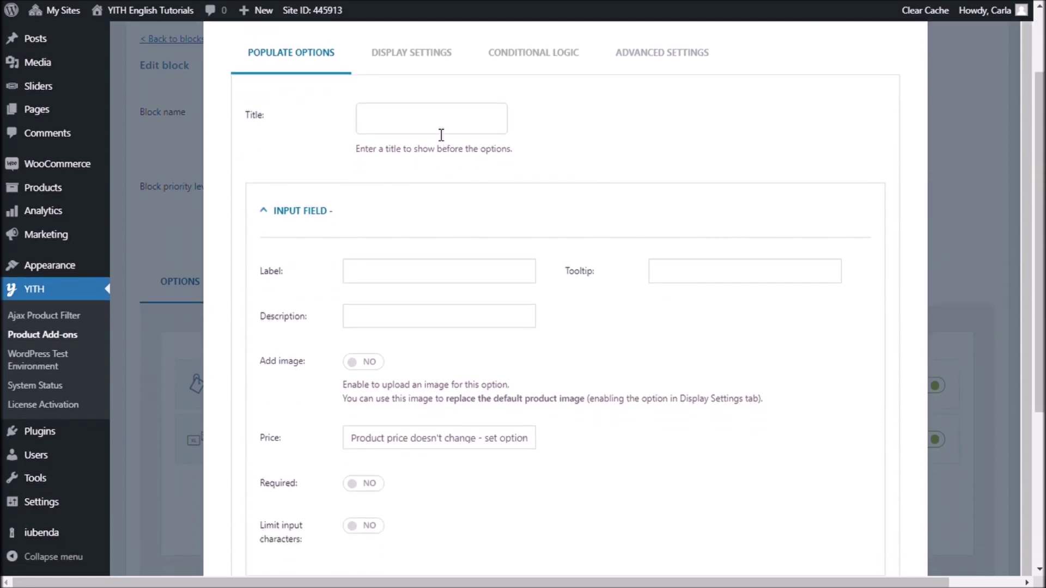
left_click(439, 131)
type("Custom text to p")
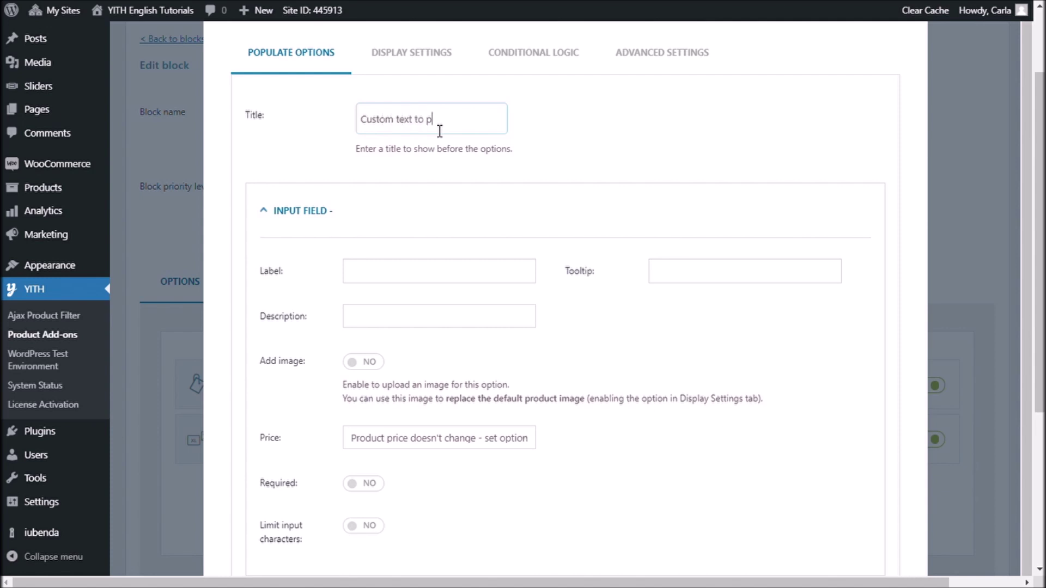
type("rint:")
Give the input field the label and tooltip 'Custom text to print', without the colon.
key("ctrl+a")
key("ctrl+c")
left_click(491, 132)
left_click(440, 276)
key("ctrl+v")
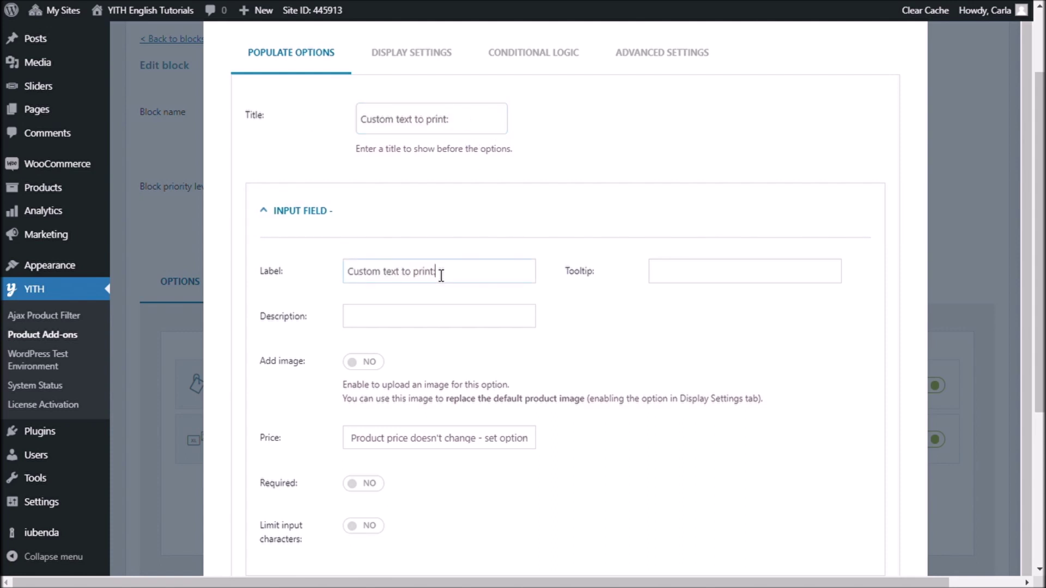
key("BackSpace")
left_click(743, 280)
key("ctrl+v")
key("BackSpace")
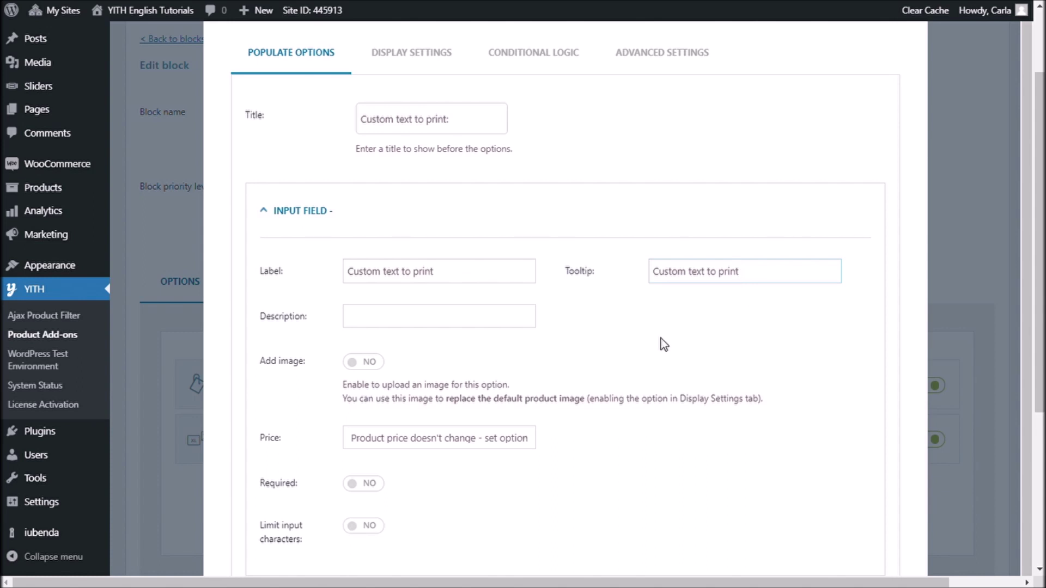
scroll(459, 305, "down", 2)
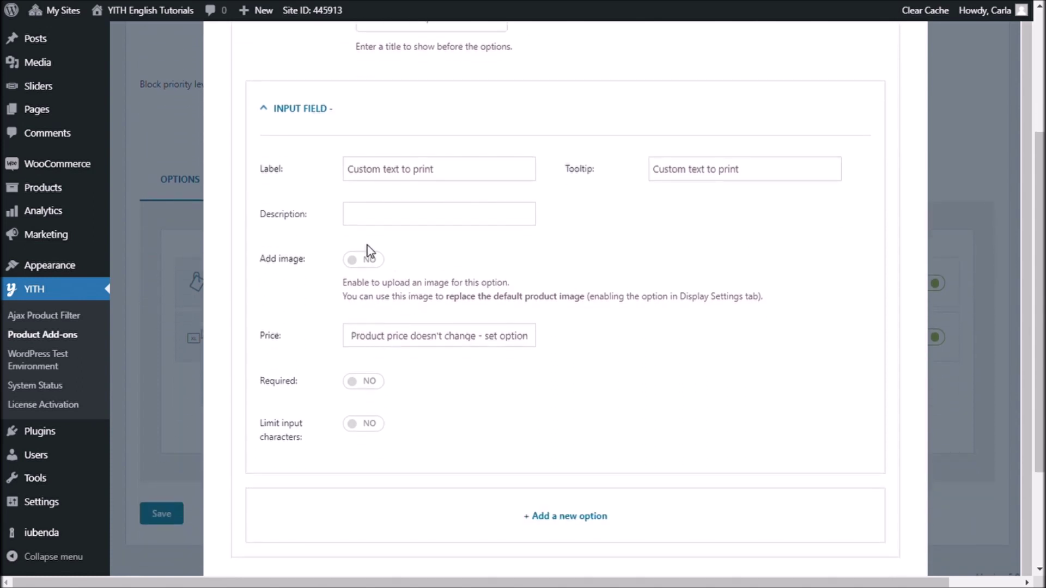
Make the custom text increase the main product price by 5 and limit input to 20 characters.
scroll(387, 288, "down", 2)
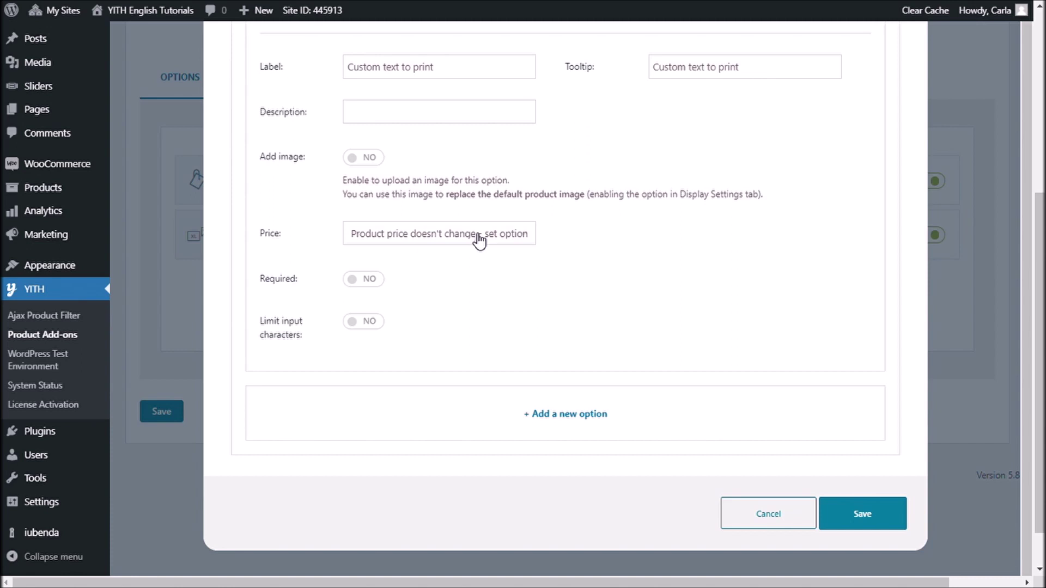
key("Down")
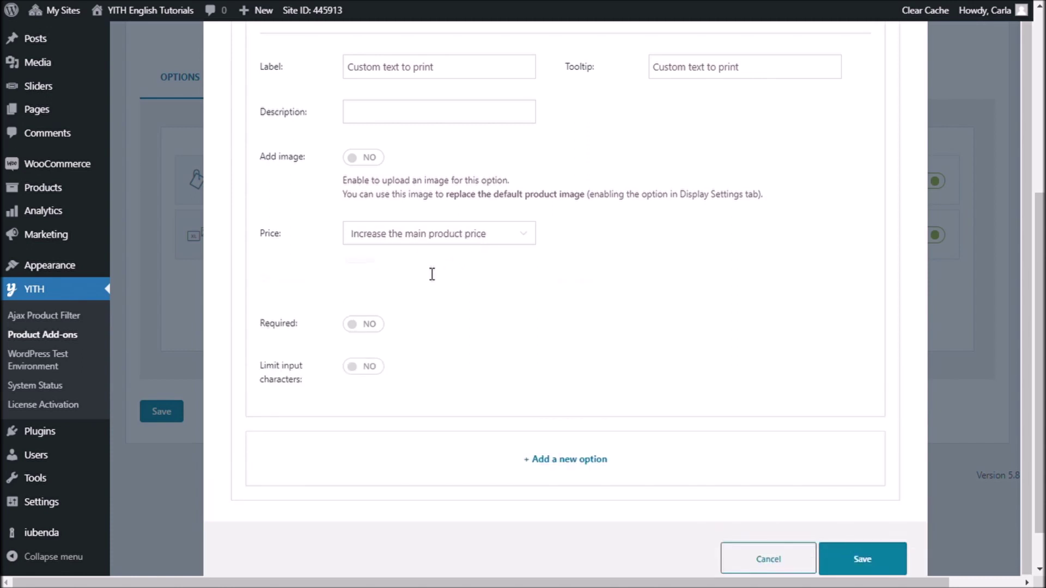
left_click(388, 284)
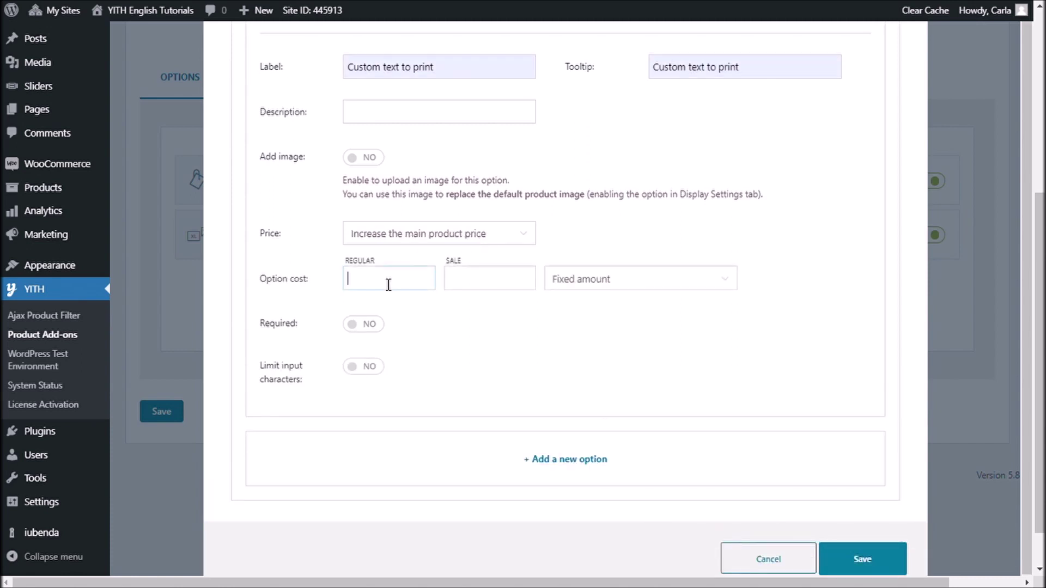
type("5")
left_click(361, 372)
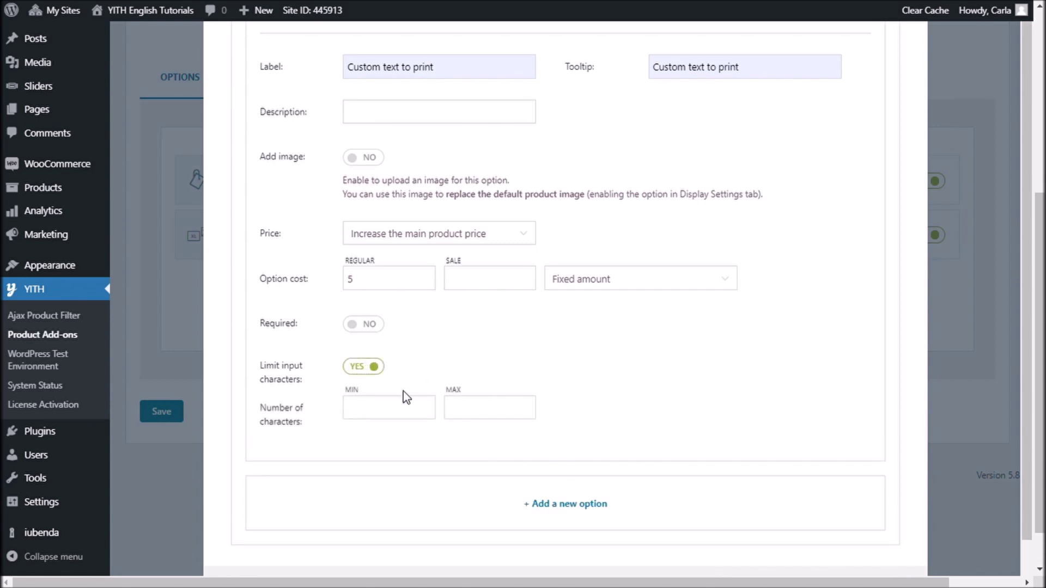
left_click(446, 408)
type("20")
scroll(560, 378, "down", 2)
Save the custom text option and the whole block, then view the block's display rules.
left_click(864, 490)
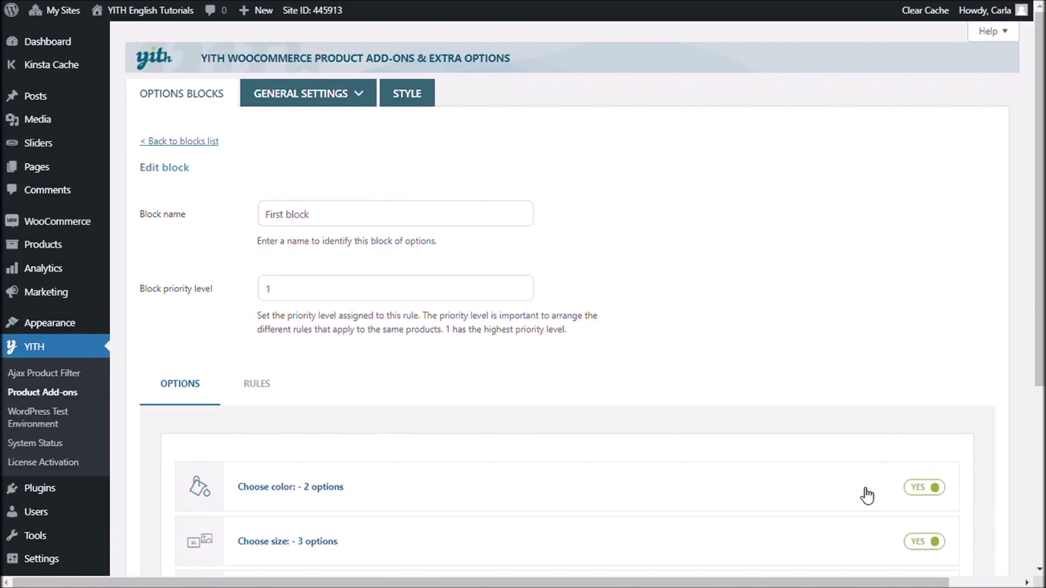
scroll(747, 401, "down", 3)
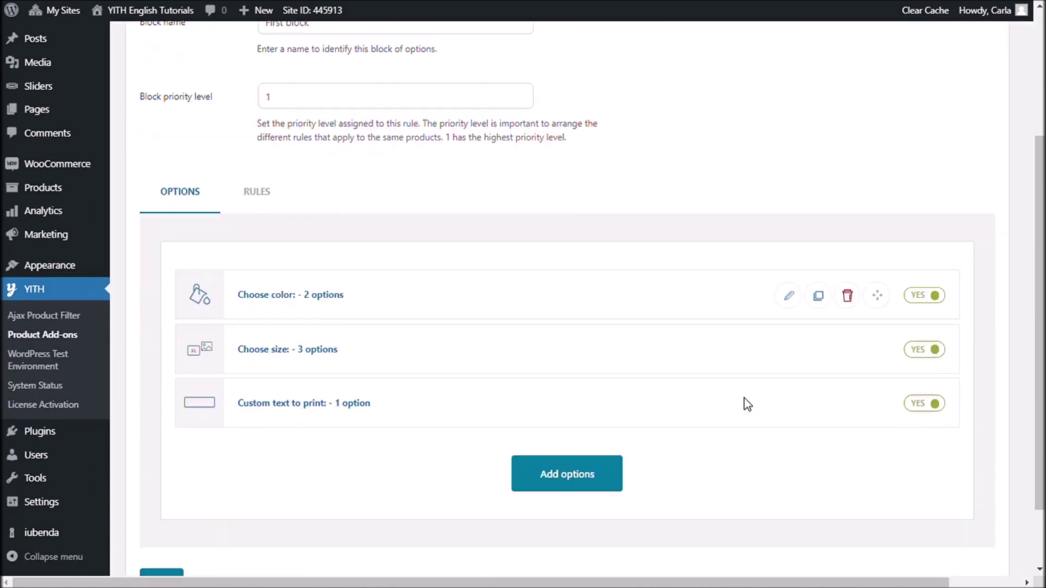
scroll(747, 404, "down", 2)
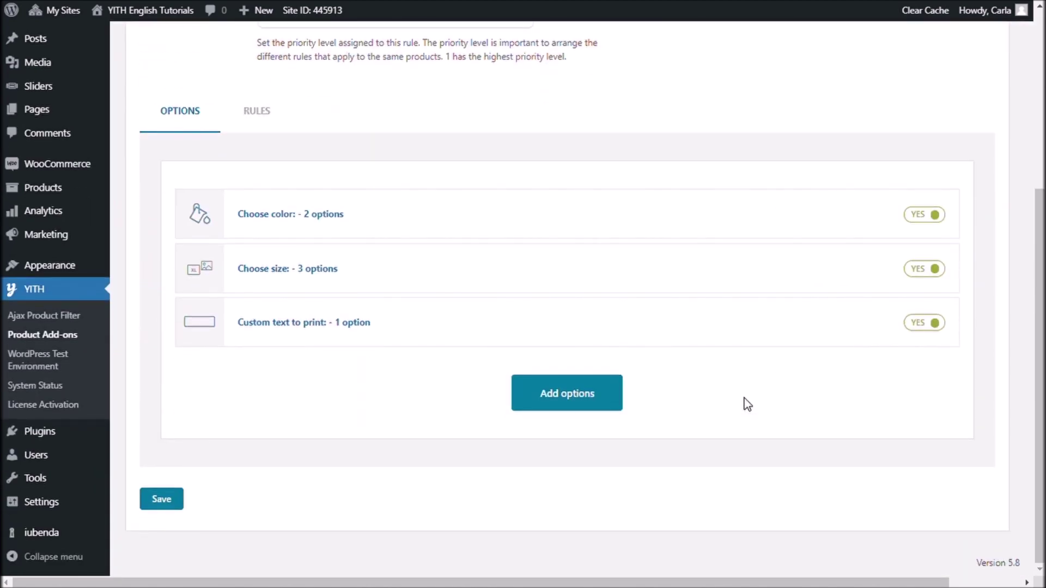
left_click(177, 501)
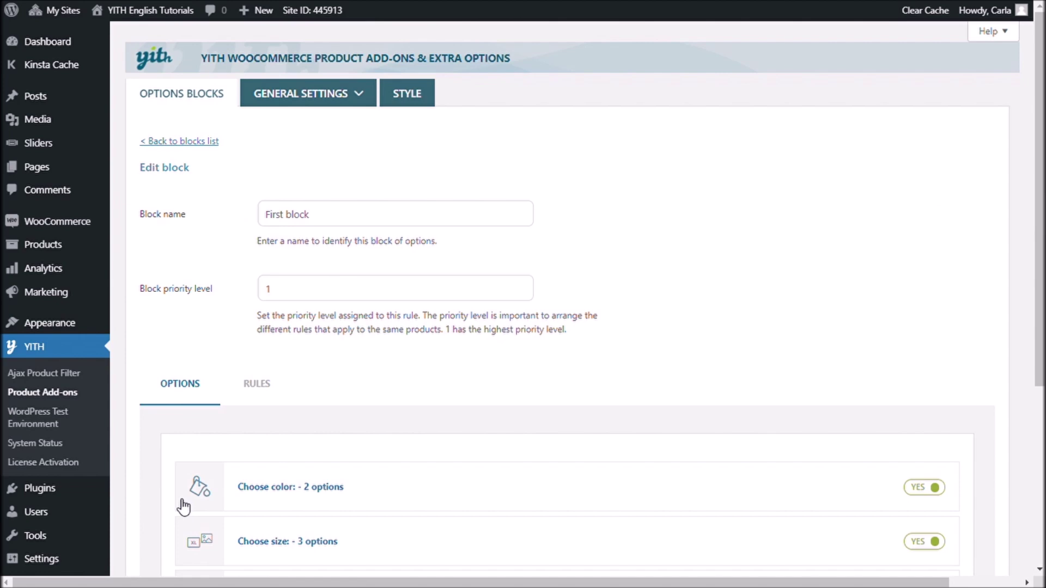
left_click(260, 396)
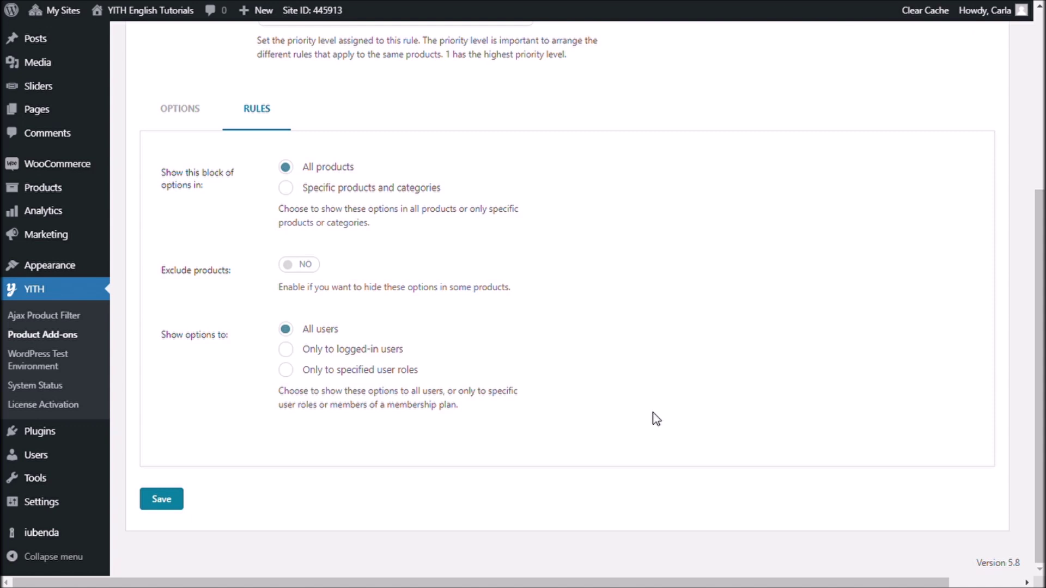
Restrict the block to the Face print t-shirt (#636) for all users and save the rules.
left_click(285, 187)
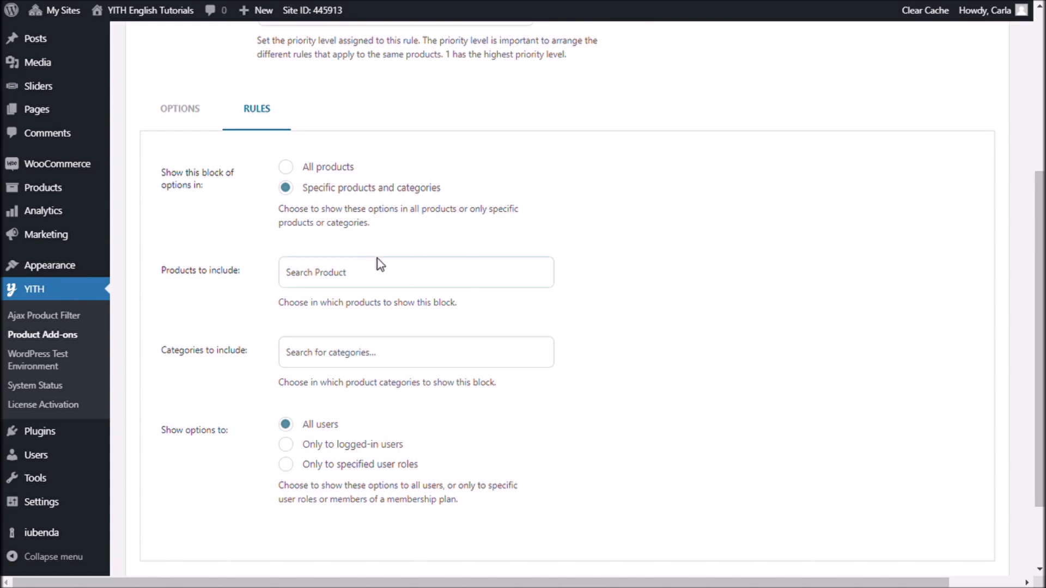
left_click(321, 279)
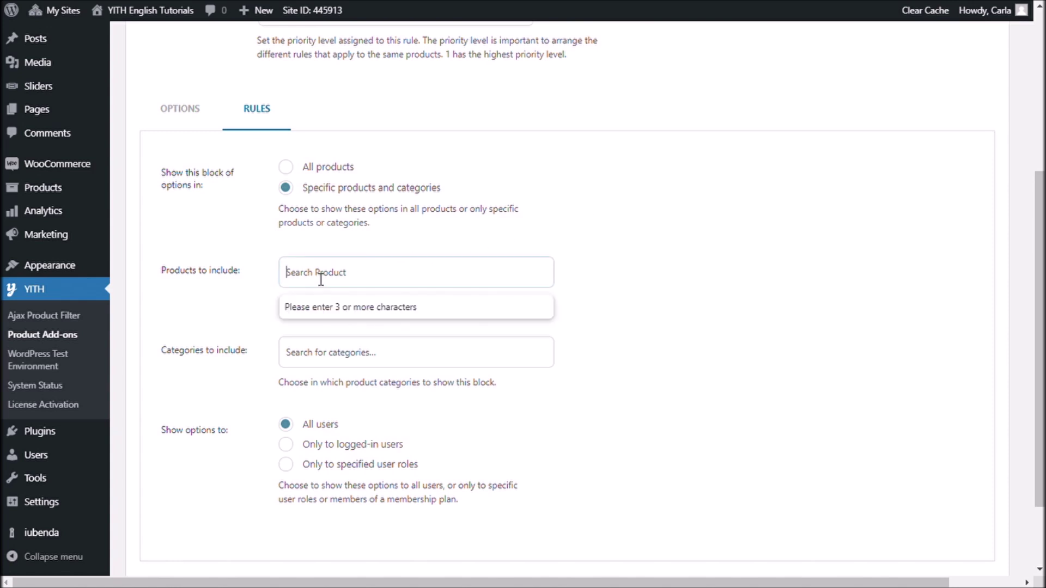
type("face")
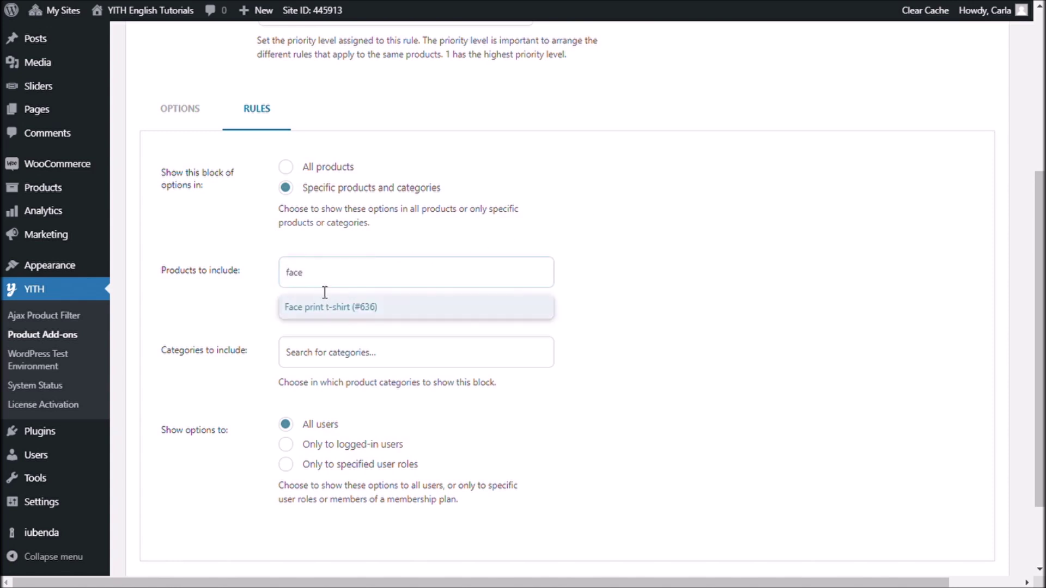
left_click(337, 308)
scroll(757, 329, "down", 1)
scroll(756, 329, "down", 2)
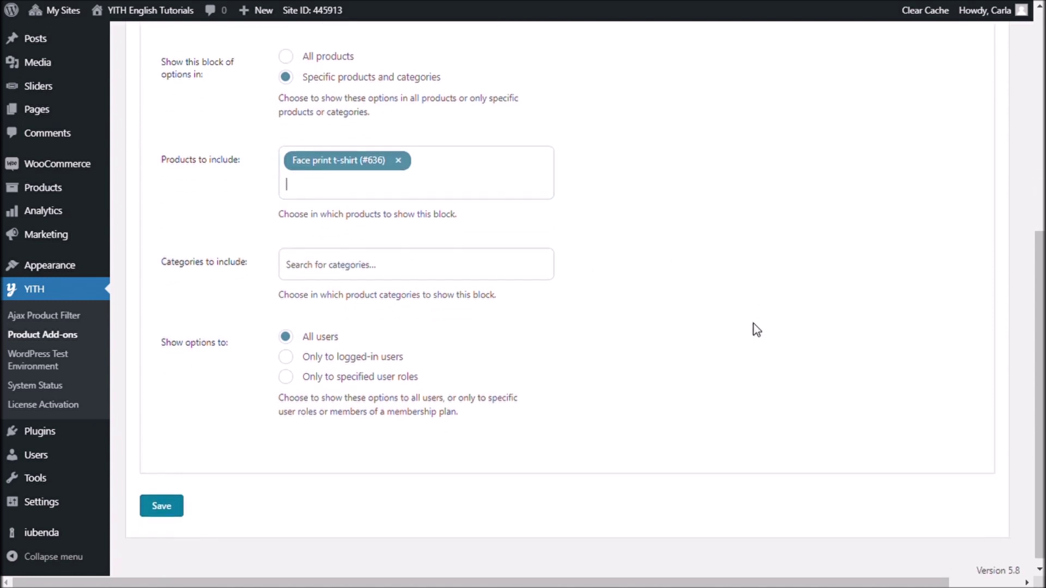
left_click(285, 329)
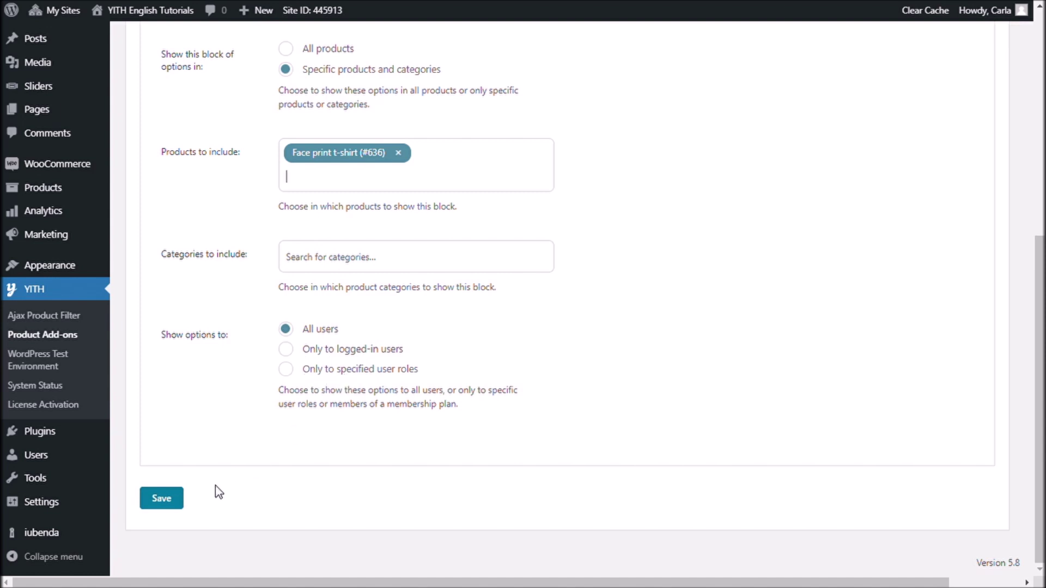
left_click(155, 503)
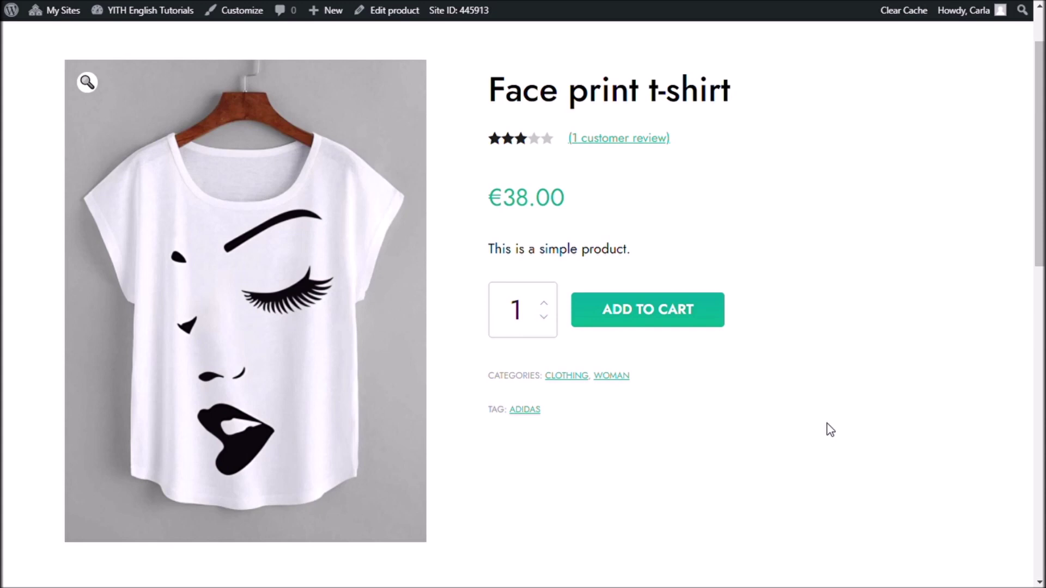
Reload the Face print t-shirt page and choose Green & Turquoise in size L.
key("F5")
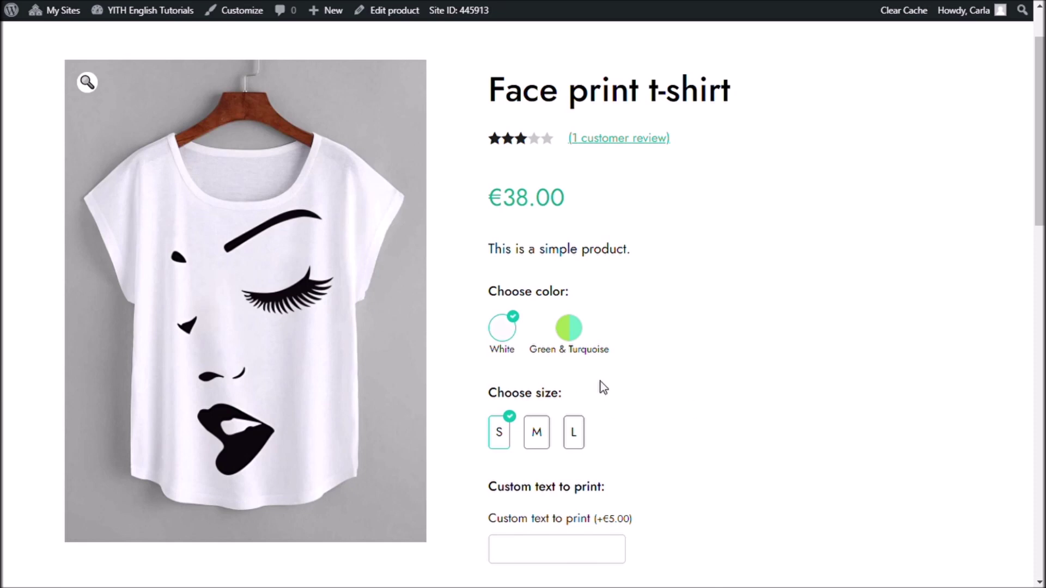
scroll(586, 343, "down", 1)
scroll(591, 349, "up", 1)
left_click(569, 333)
left_click(538, 430)
left_click(569, 431)
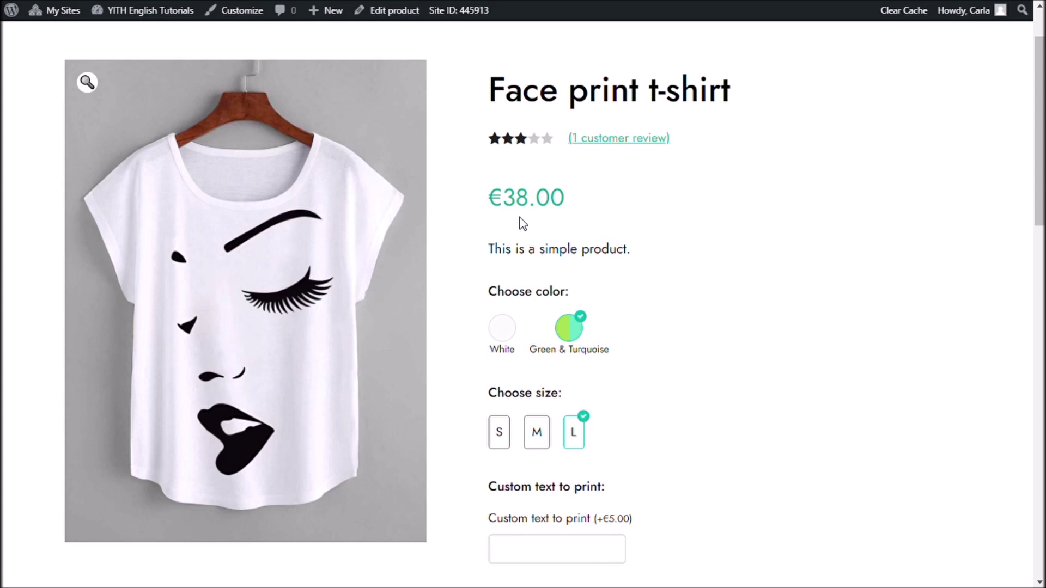
Enter 'hello' as the custom text to print on the t-shirt.
scroll(522, 224, "down", 3)
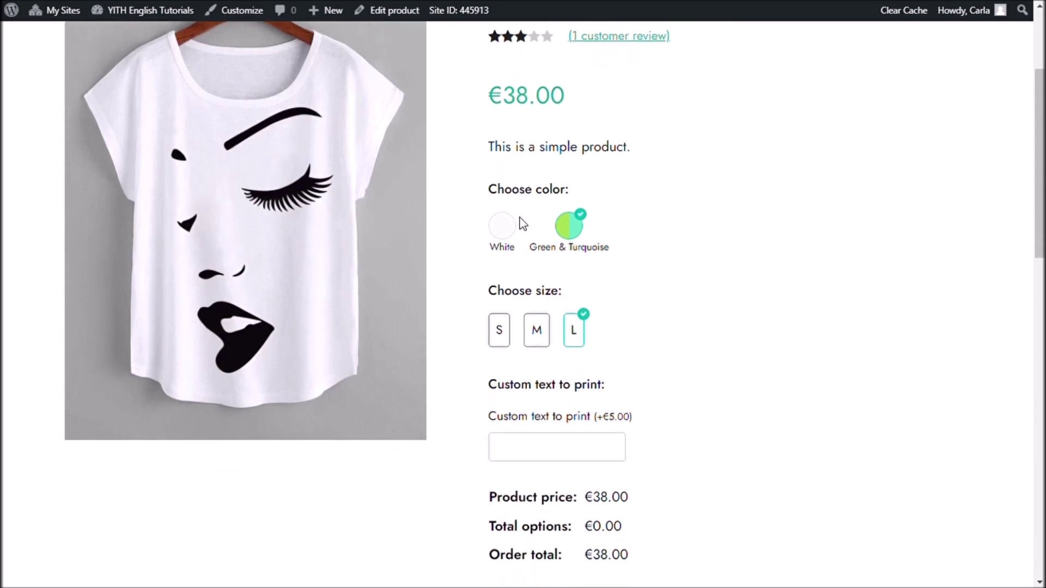
scroll(522, 224, "down", 1)
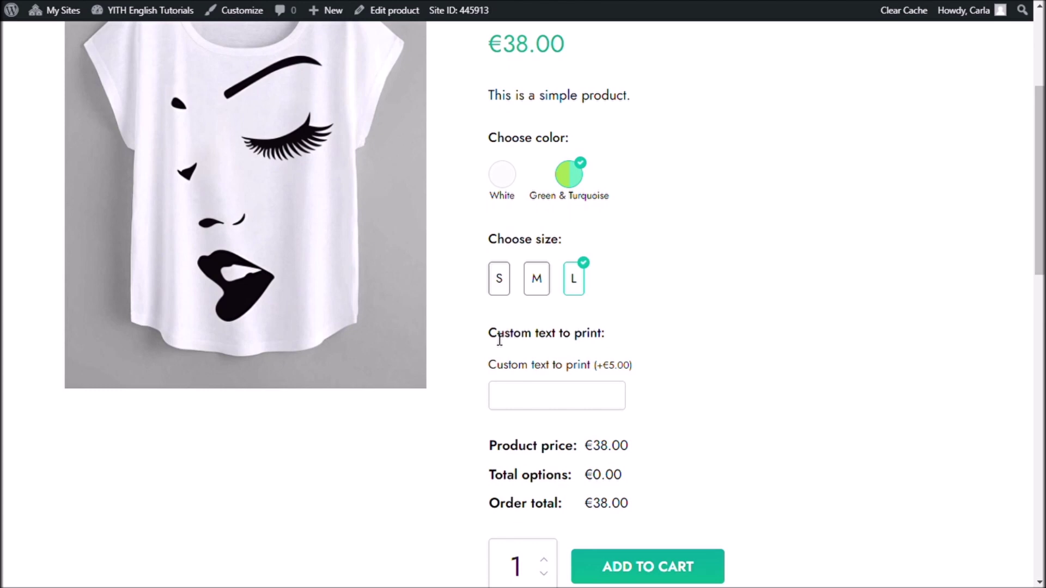
left_click_drag(499, 340, 605, 338)
mouse_move(603, 374)
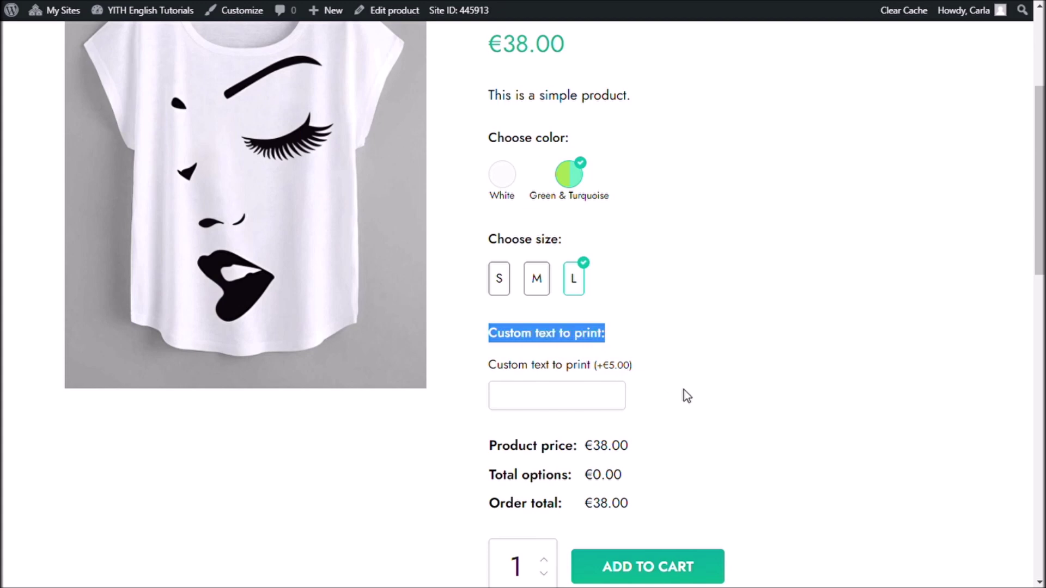
left_click(623, 404)
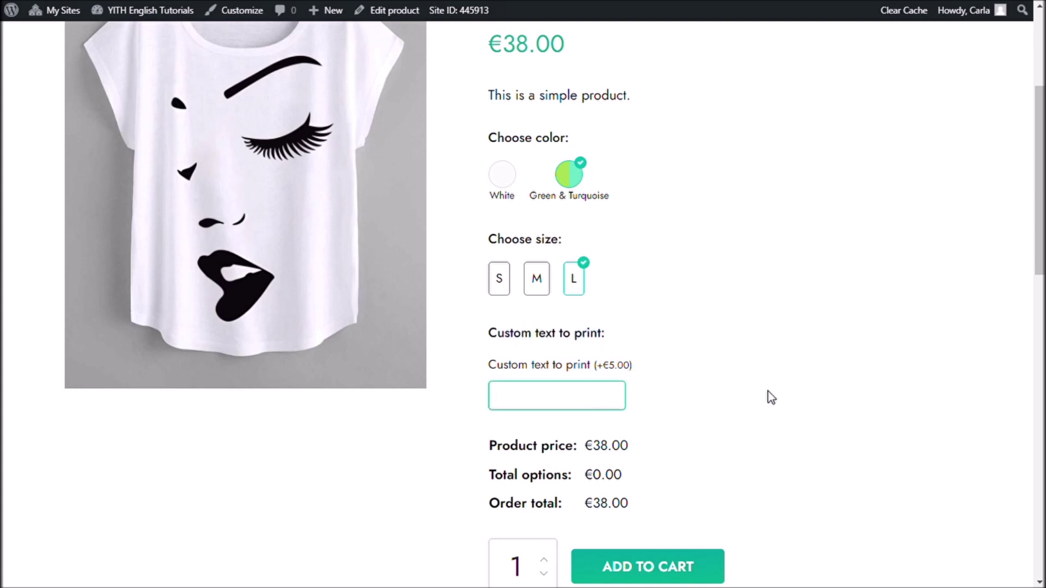
type("hello")
left_click(683, 431)
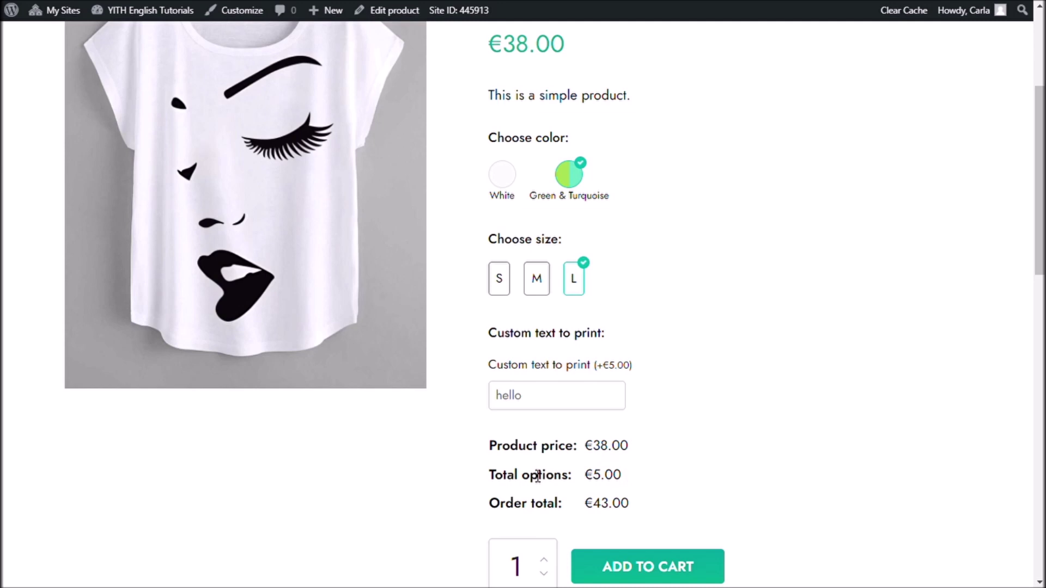
Highlight the price rows showing €5.00 options and the €43.00 order total.
left_click_drag(497, 483, 631, 481)
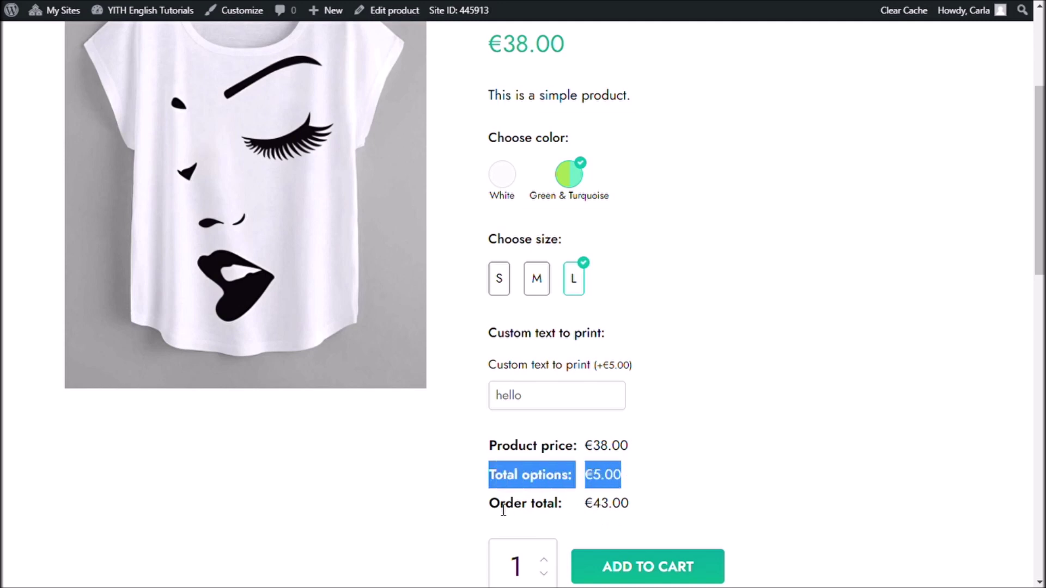
left_click_drag(502, 514, 654, 510)
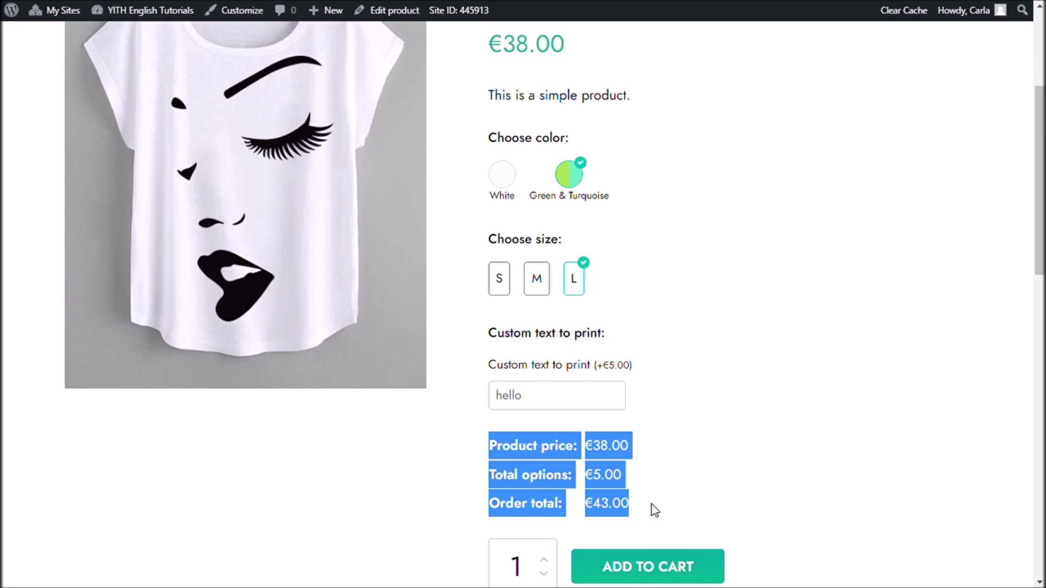
scroll(670, 490, "down", 2)
scroll(670, 490, "up", 4)
scroll(673, 487, "down", 1)
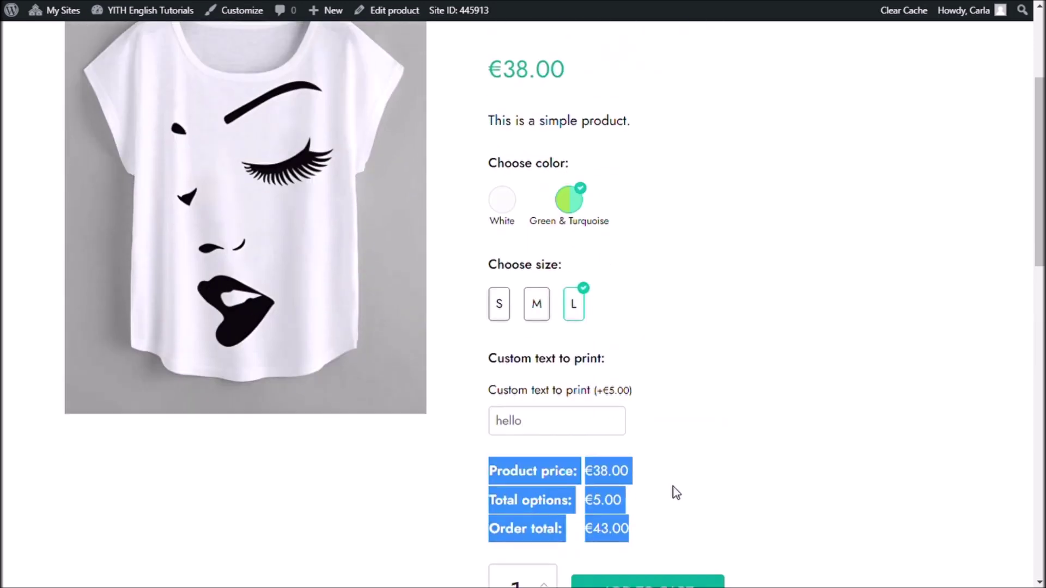
left_click(673, 487)
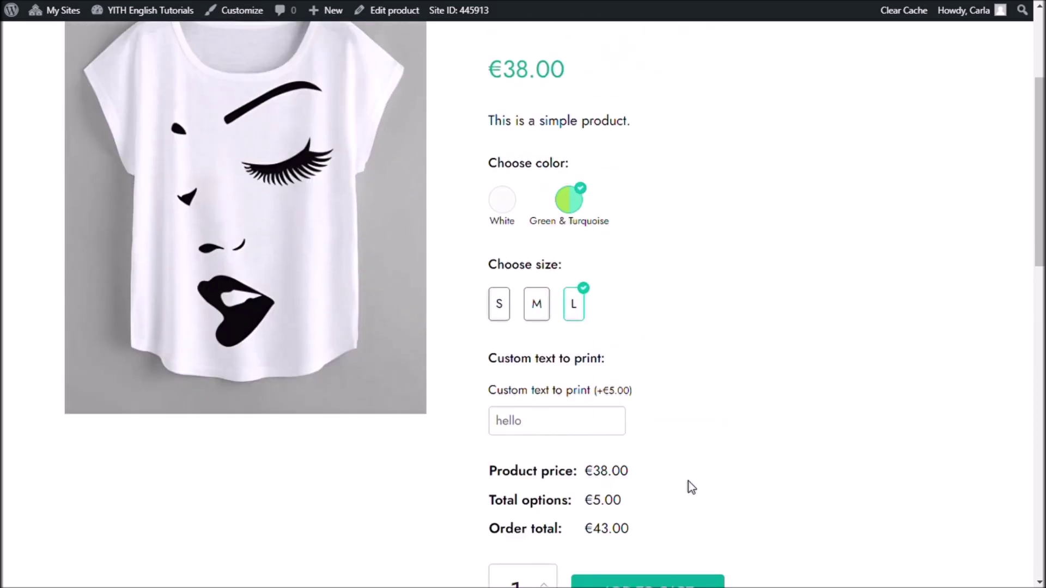